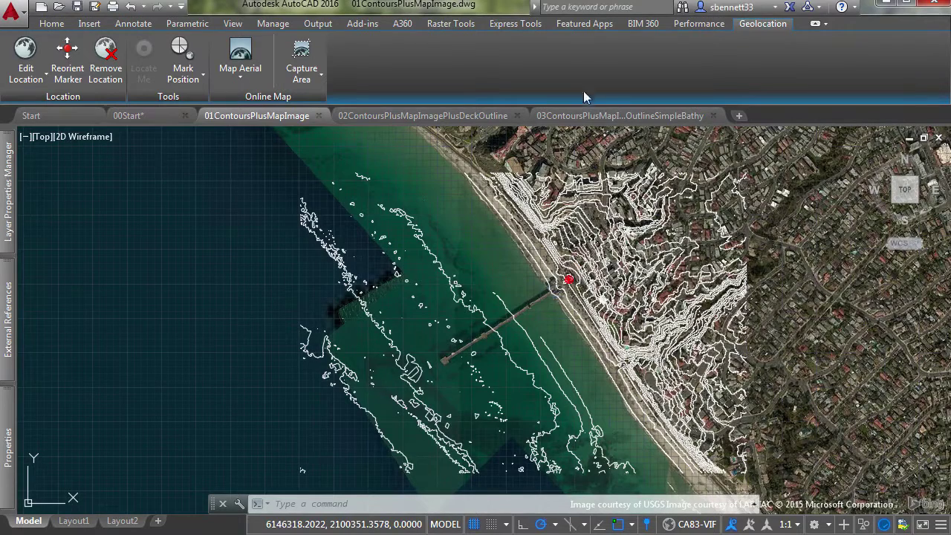
Step: Draw a polyline about 1101 units long along the pier's north edge, from the shore-end deck to the corner of the seaward end platform
scroll(550, 294, up, 5)
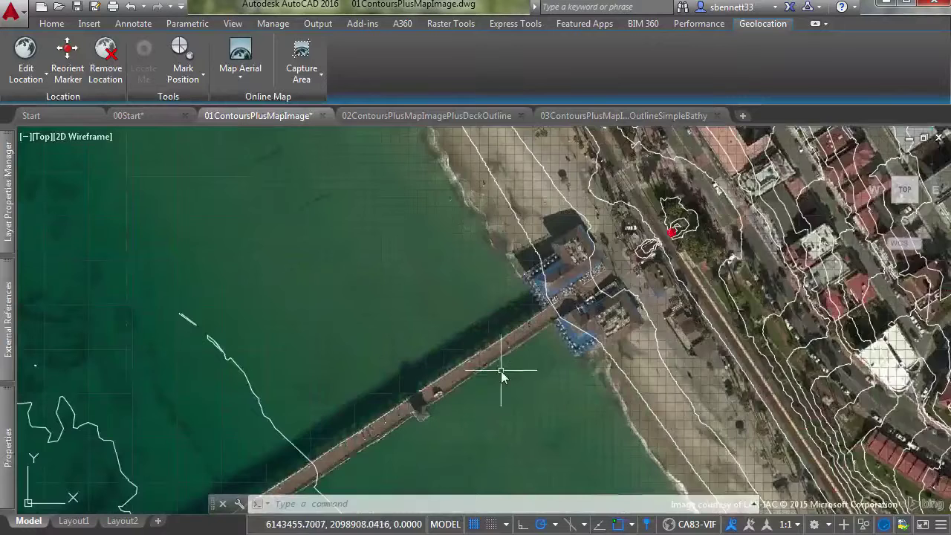
scroll(504, 371, up, 3)
middle_drag(647, 187, 611, 337)
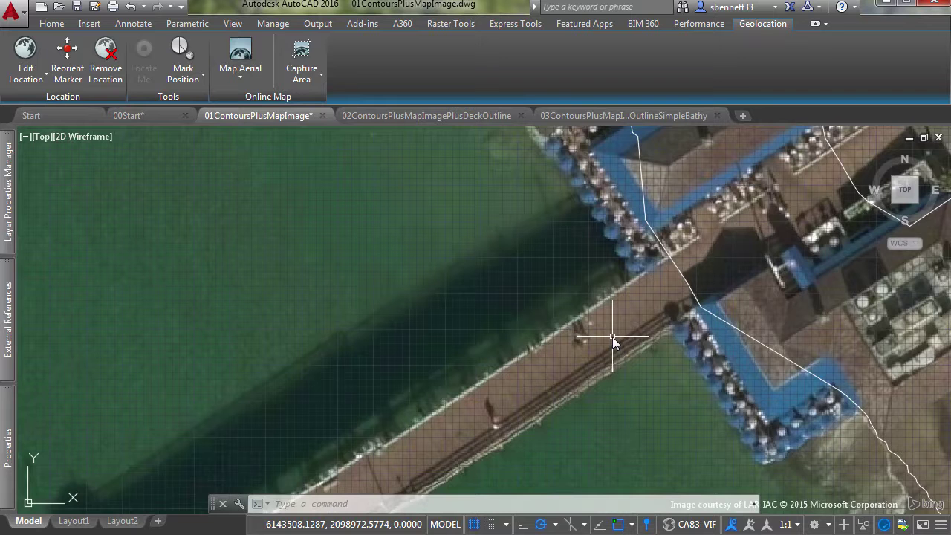
text(pl)
key(Return)
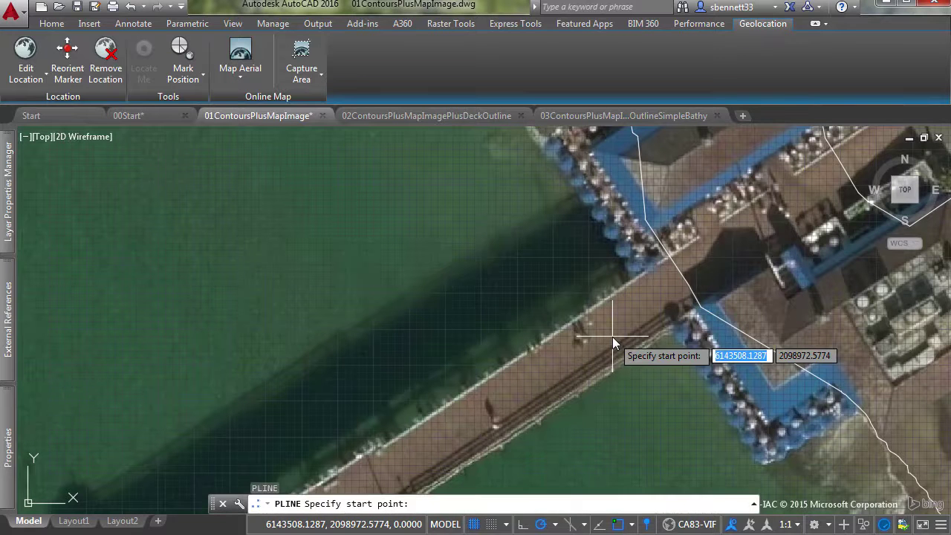
click(635, 280)
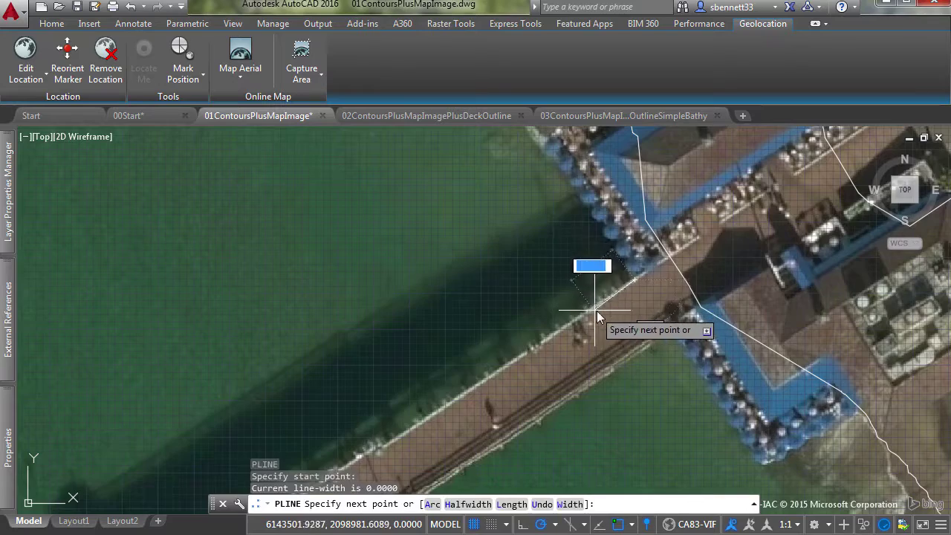
scroll(595, 317, down, 6)
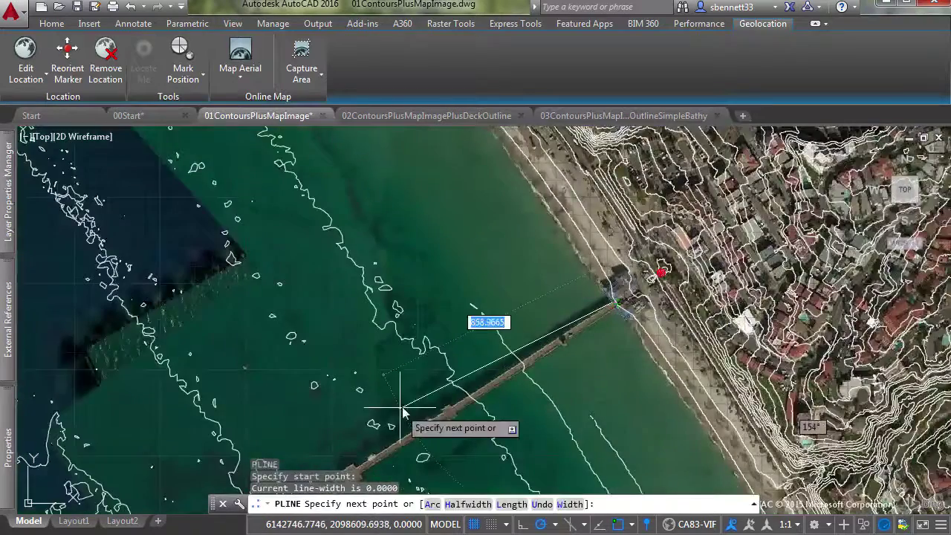
scroll(400, 416, up, 4)
scroll(551, 347, up, 3)
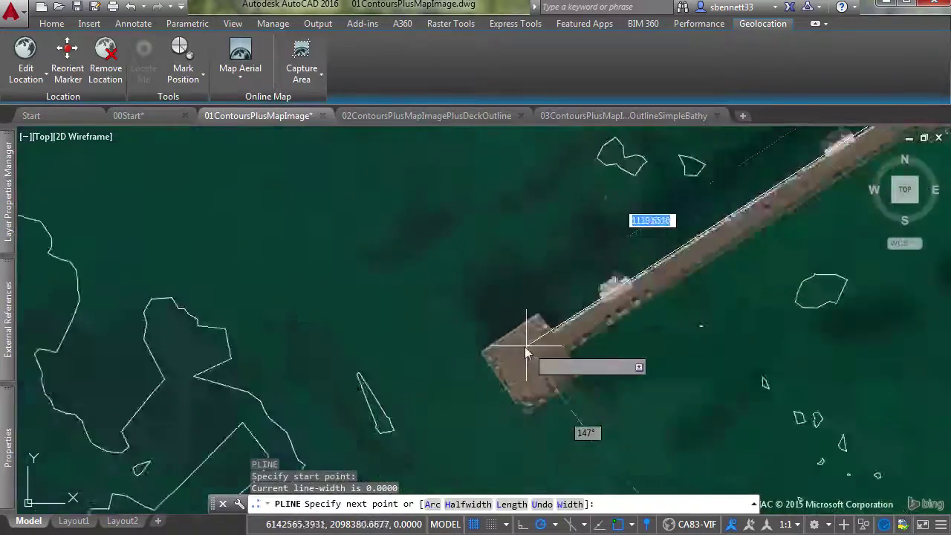
scroll(552, 347, up, 3)
scroll(652, 303, up, 3)
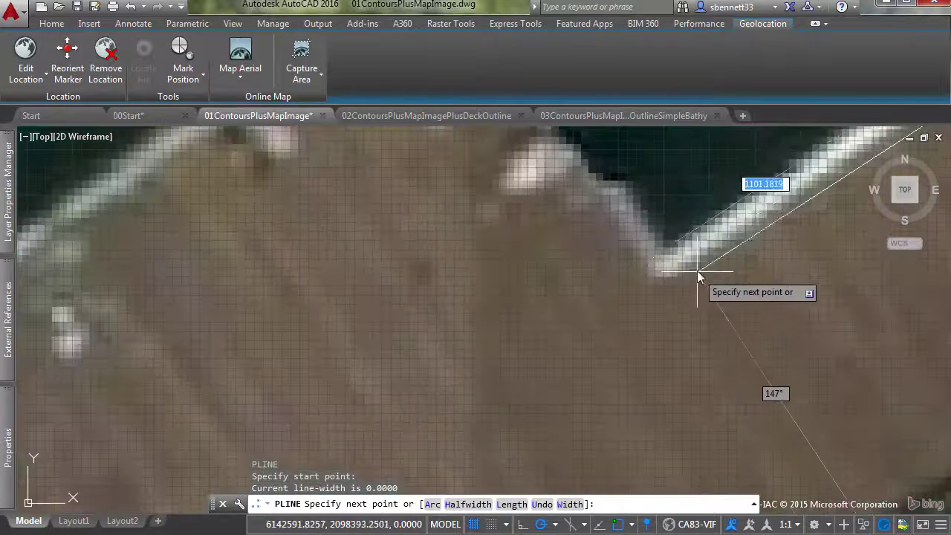
scroll(683, 253, down, 3)
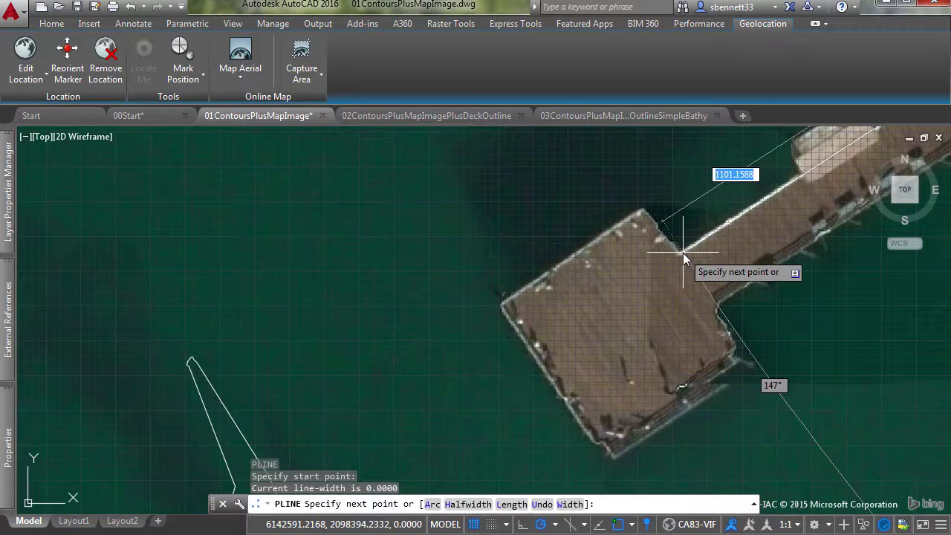
click(683, 253)
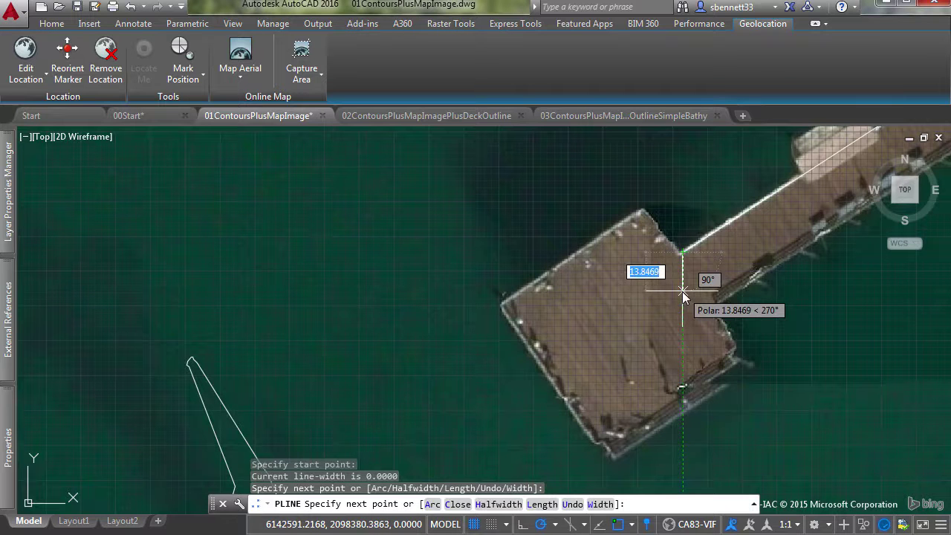
key(Escape)
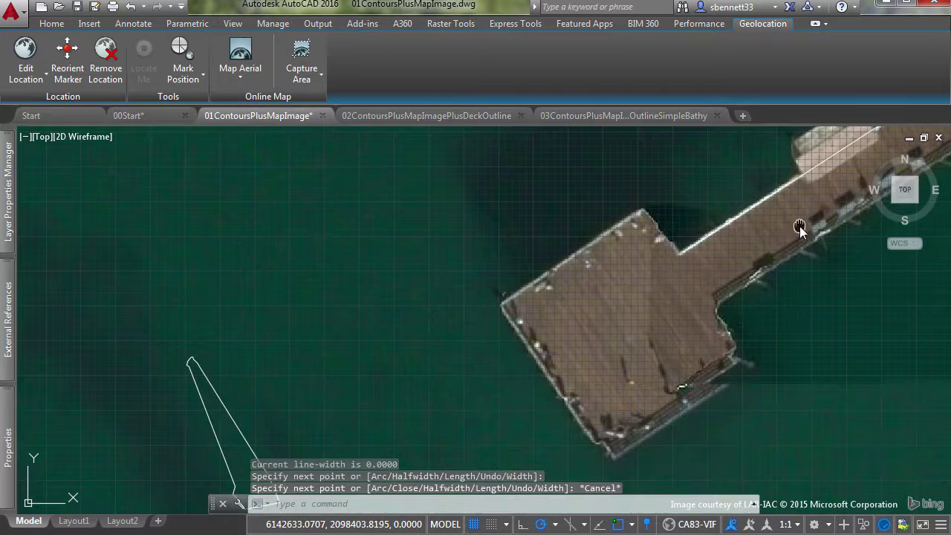
Step: Copy the pier's north edge polyline across the deck onto the pier's south edge
middle_drag(799, 228, 537, 356)
click(566, 330)
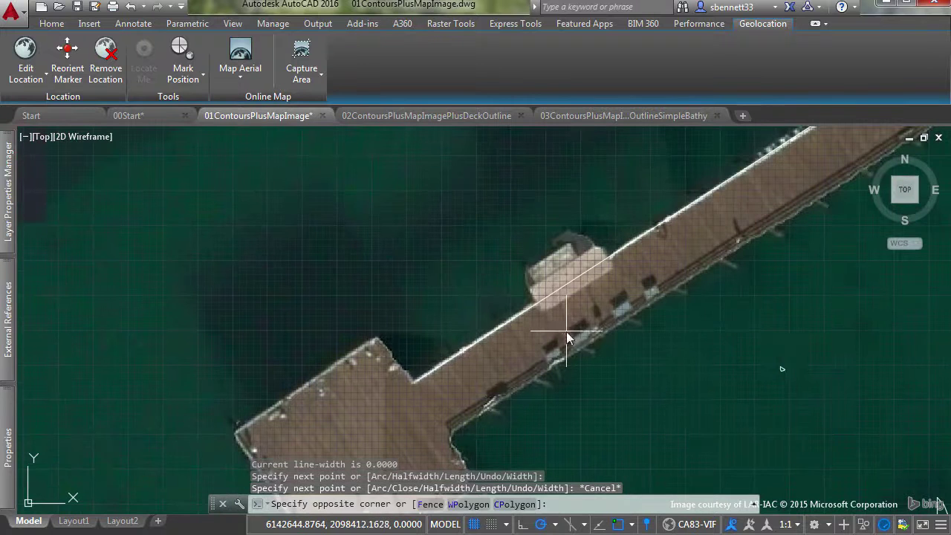
click(511, 269)
text(co)
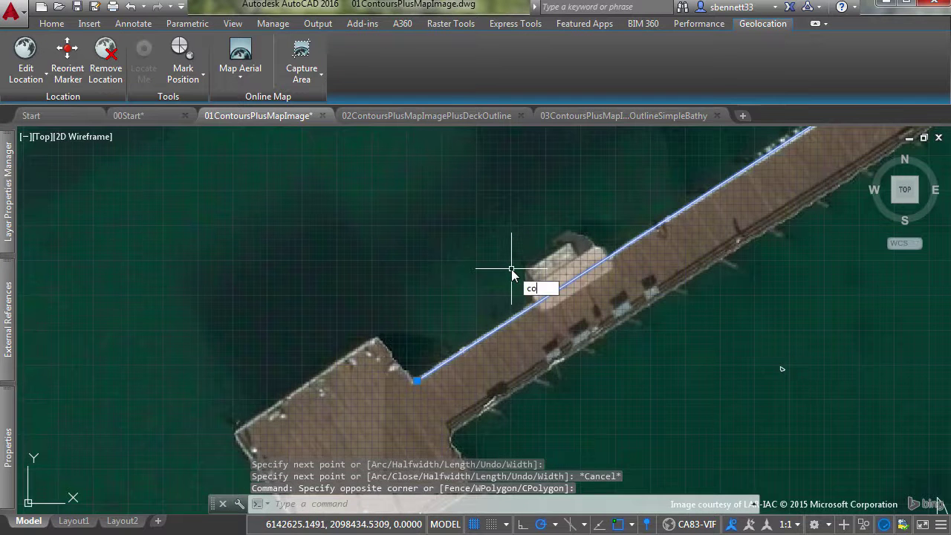
key(Return)
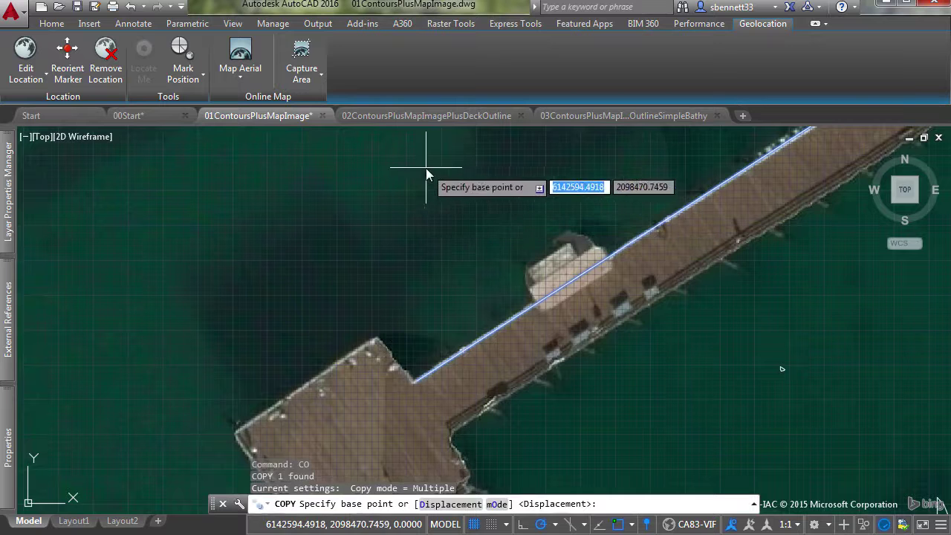
click(428, 170)
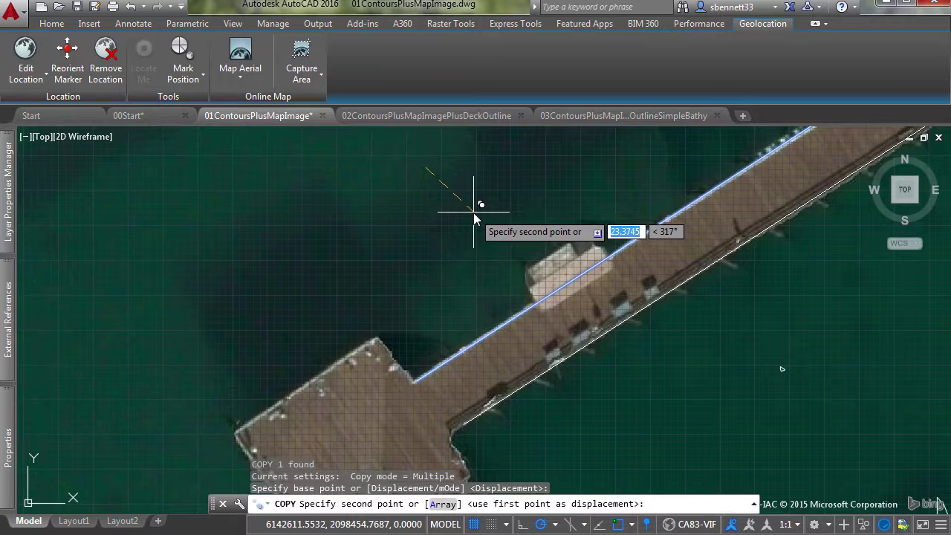
click(563, 318)
key(Escape)
key(Escape)
Step: Examine how the two edge lines fit the pier in the aerial image, especially at the shore end
scroll(746, 257, down, 3)
middle_drag(746, 257, 387, 389)
scroll(395, 385, down, 4)
scroll(671, 240, up, 3)
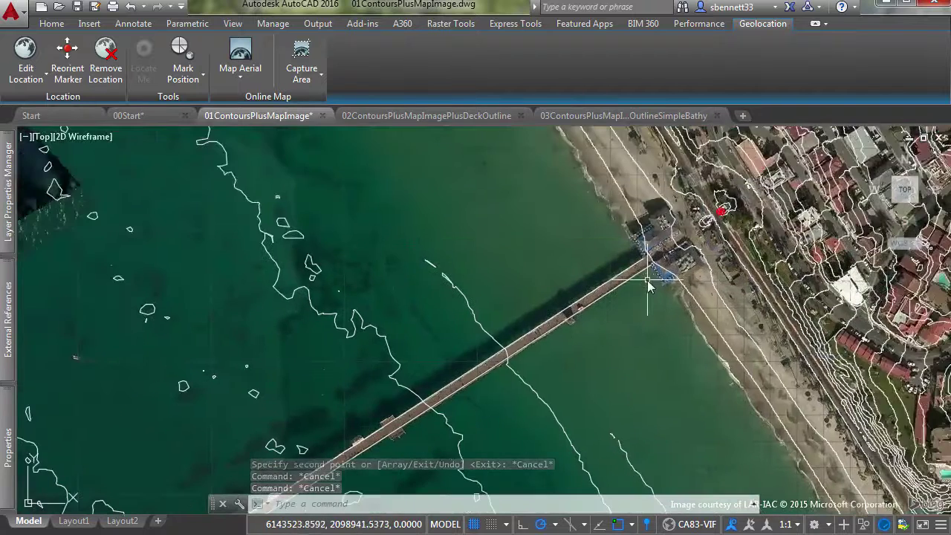
scroll(648, 287, up, 4)
scroll(650, 262, down, 1)
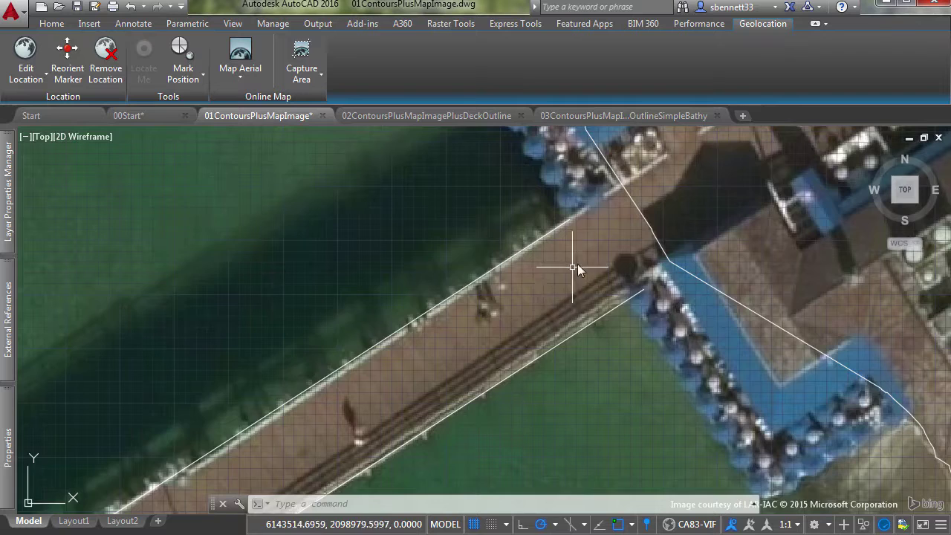
middle_drag(497, 342, 707, 175)
scroll(601, 307, down, 4)
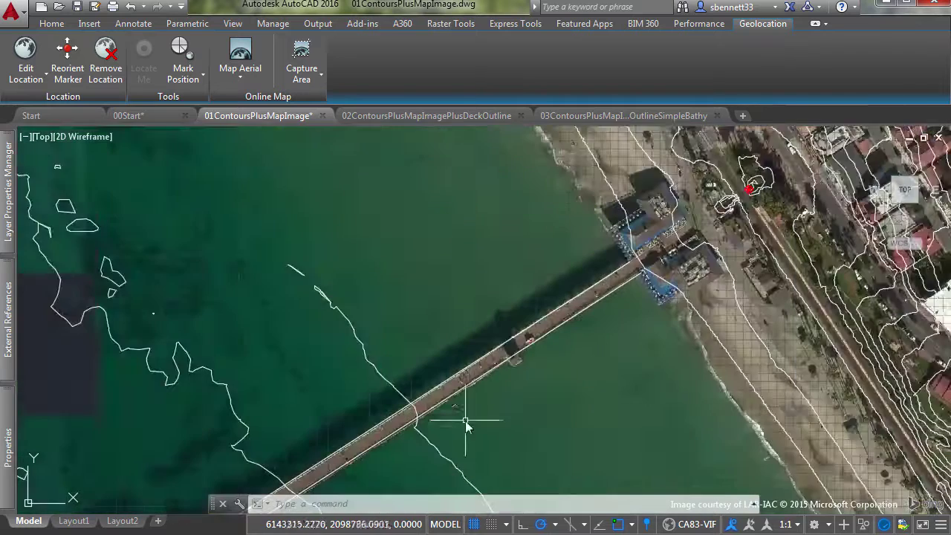
Step: Copy the pier's south edge line outward onto the outer edge of the small side platform
scroll(504, 372, up, 4)
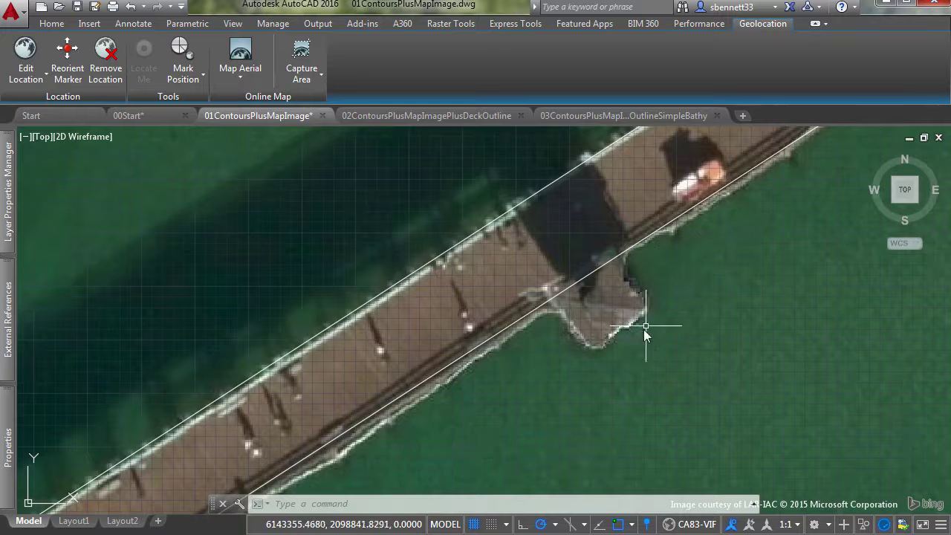
click(569, 269)
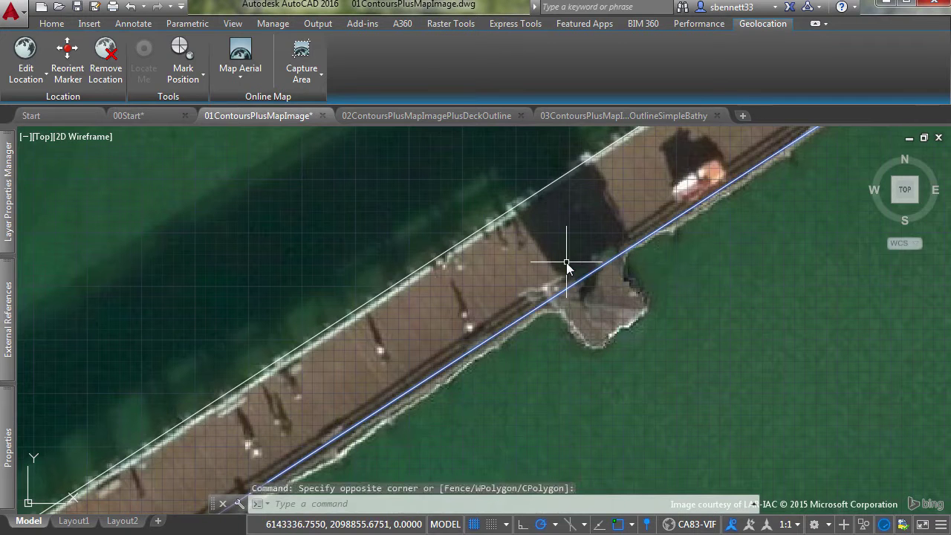
text(co)
key(Return)
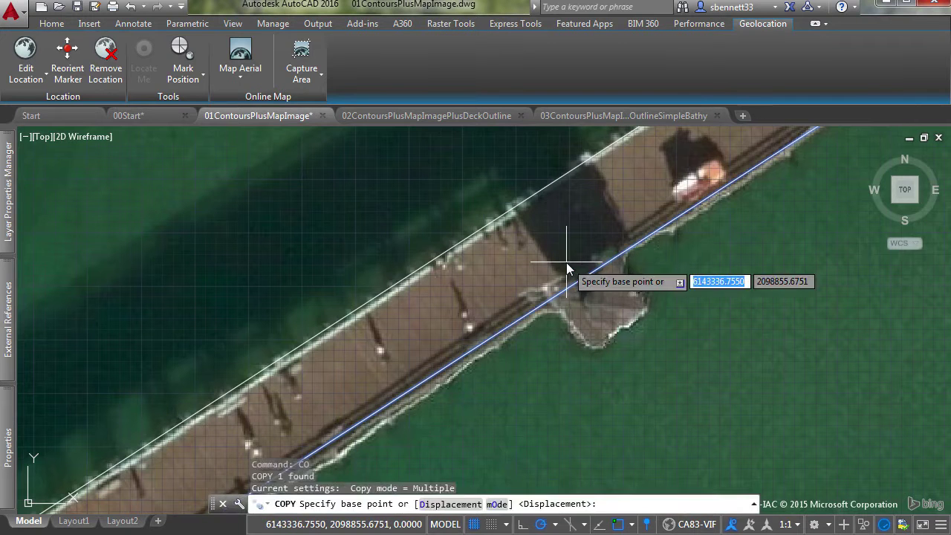
click(567, 263)
click(617, 332)
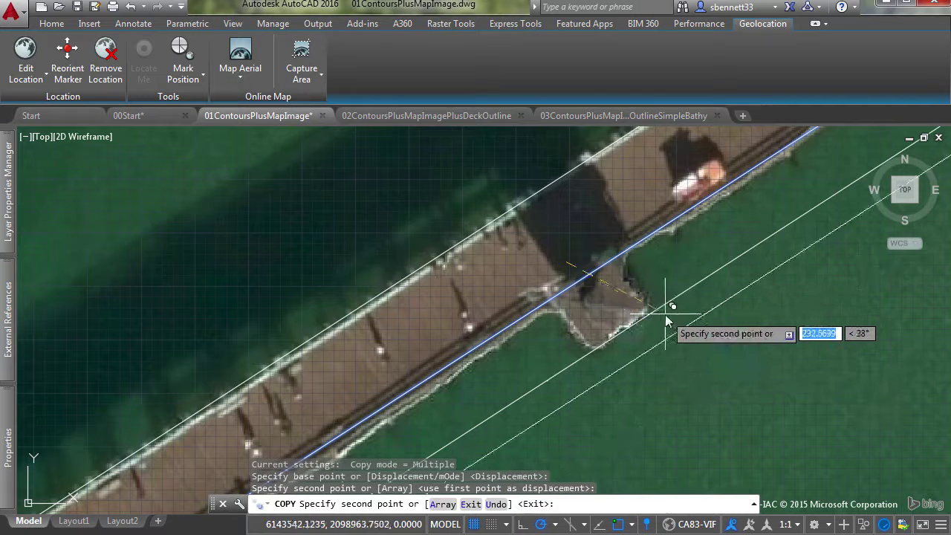
click(699, 334)
key(Escape)
Step: Erase the stray extra copy of the edge line lying beyond the small side platform
click(676, 334)
click(690, 379)
key(Delete)
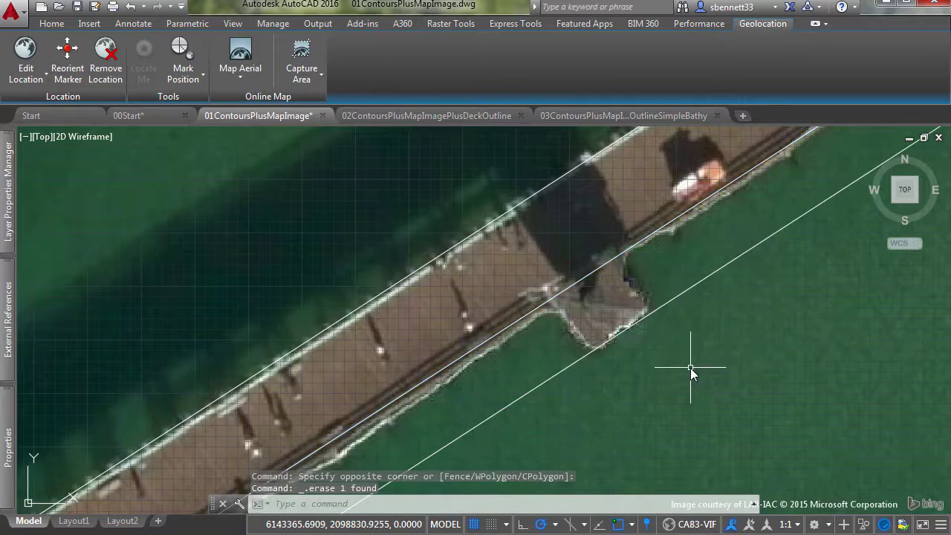
Step: Draw a polyline from the pier's south edge to the platform's outer line, using Perpendicular snaps at both points
text(pl)
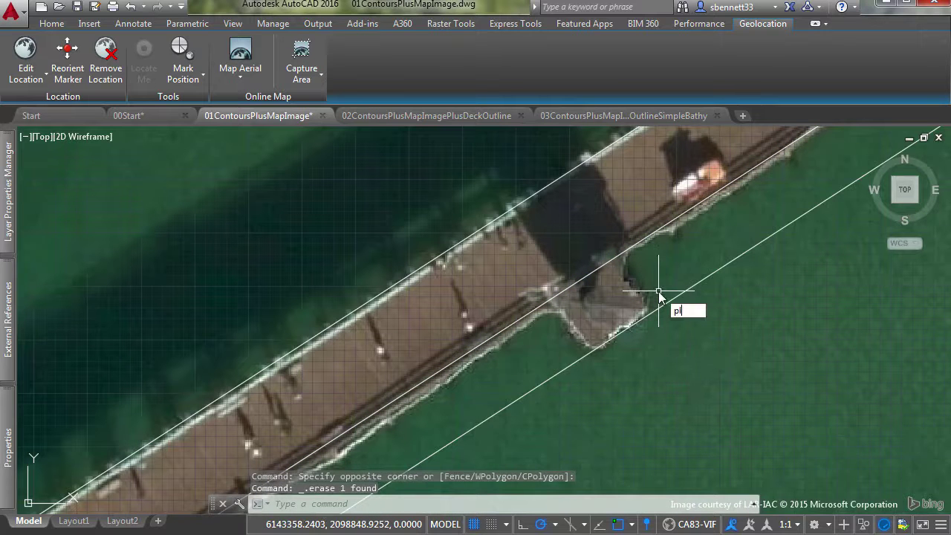
key(Return)
shift+right_click(659, 298)
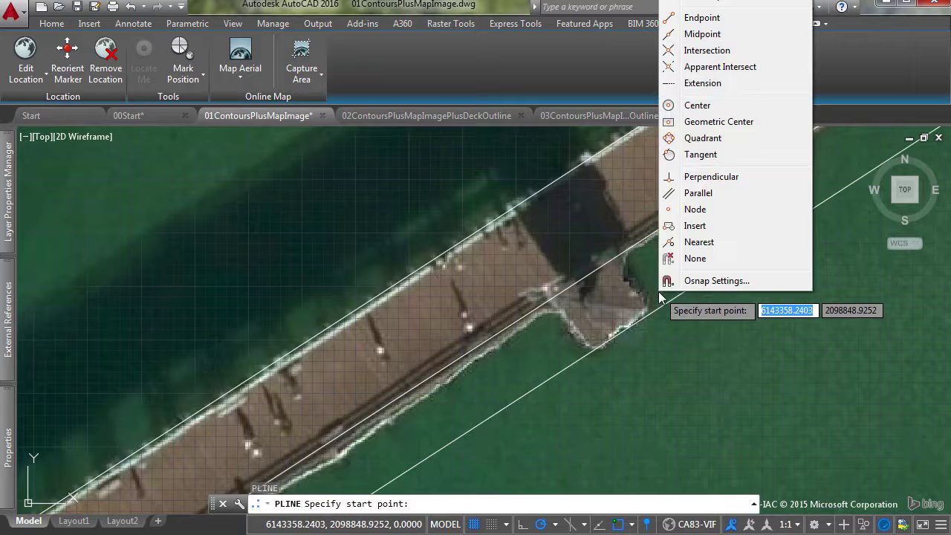
click(703, 176)
click(651, 238)
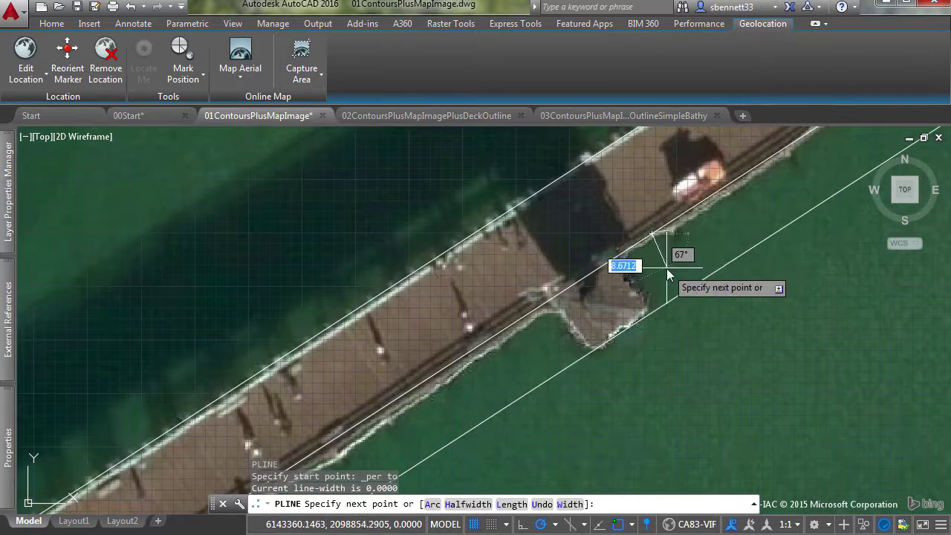
shift+right_click(687, 264)
click(703, 162)
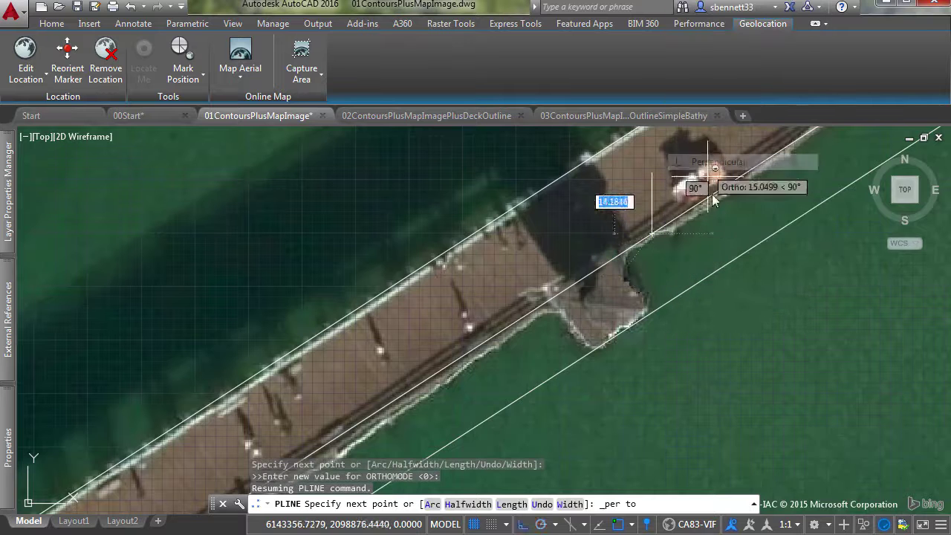
click(706, 285)
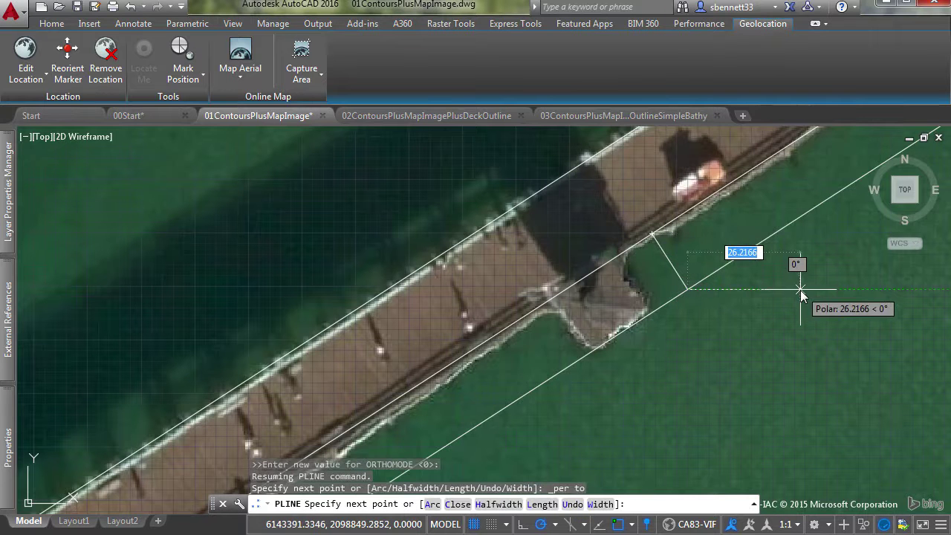
key(Escape)
Step: Move the short perpendicular segment by its midpoint onto the shoreward side of the small platform
click(693, 261)
click(665, 270)
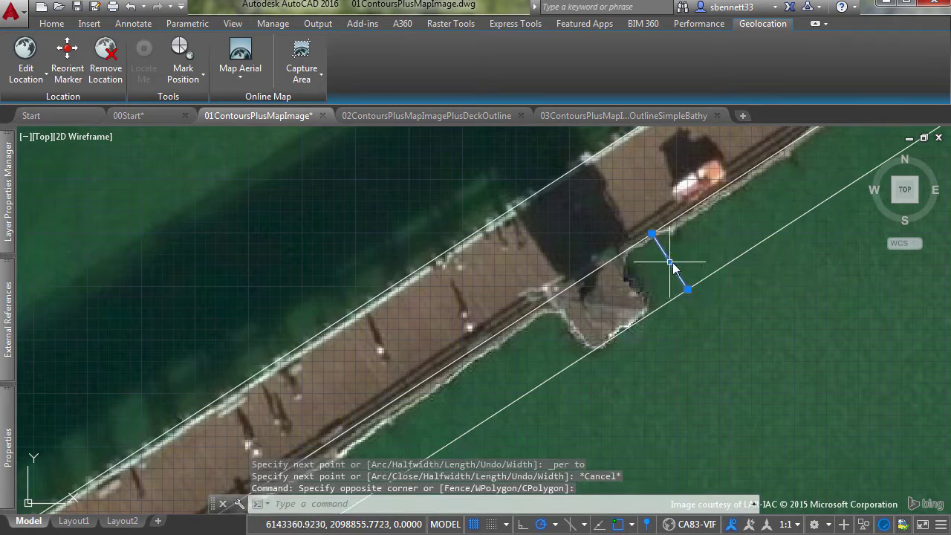
click(669, 261)
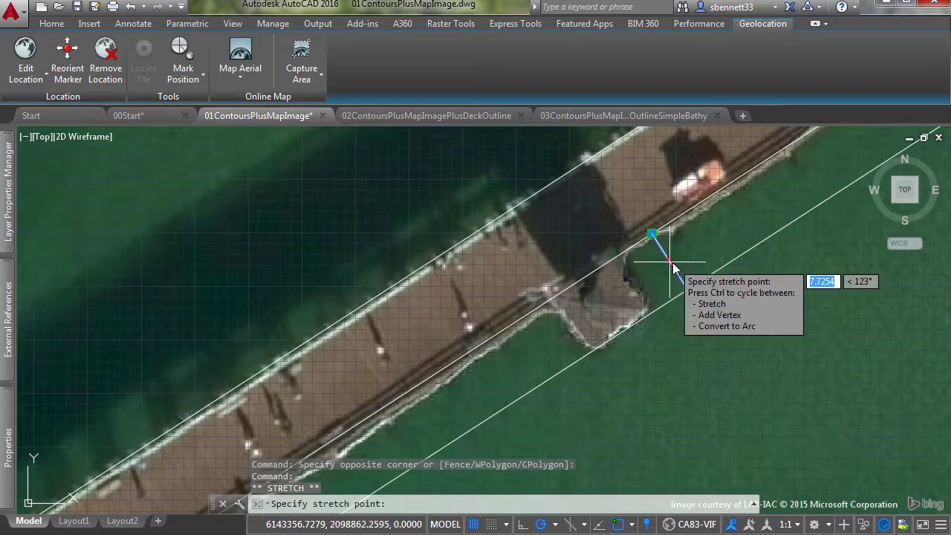
click(637, 293)
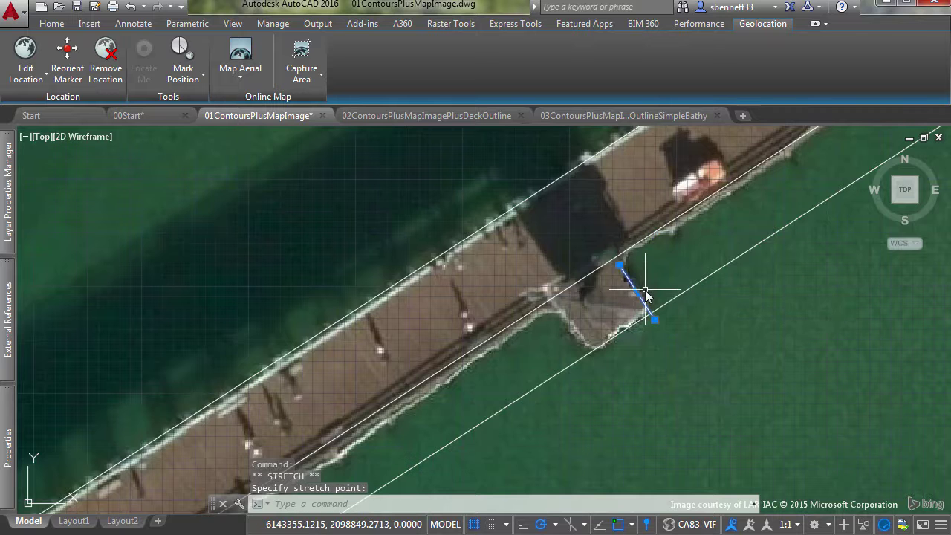
Step: Copy the short side segment from its outer endpoint onto the seaward side of the small platform
text(co)
key(Return)
click(654, 320)
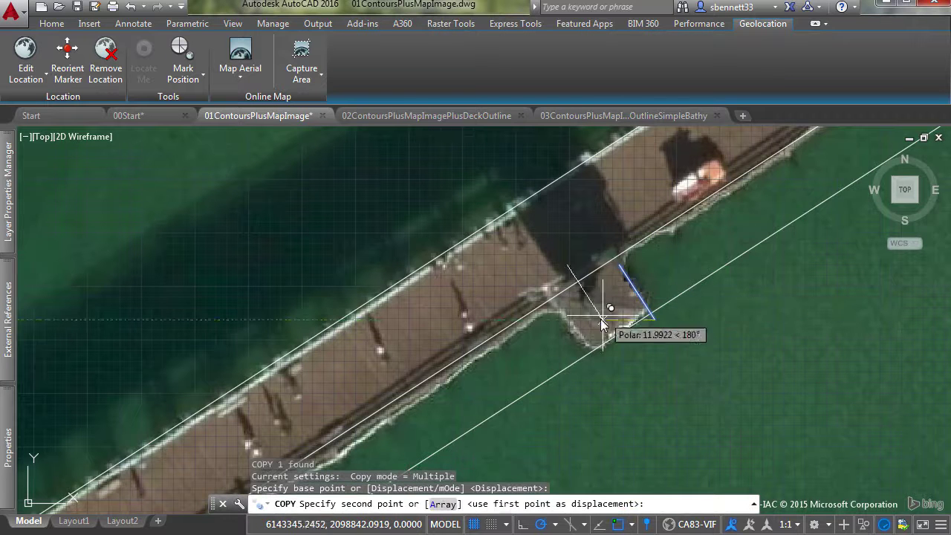
click(597, 368)
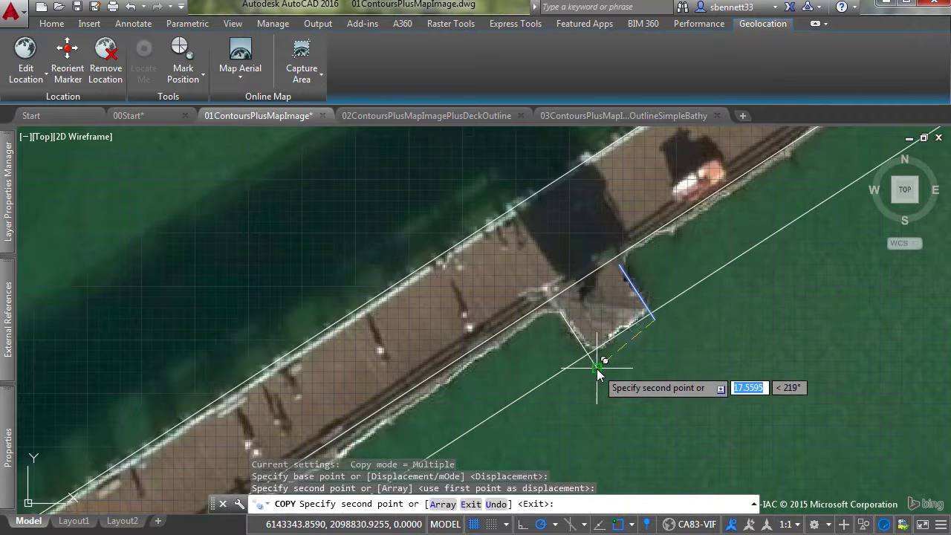
key(Escape)
key(Escape)
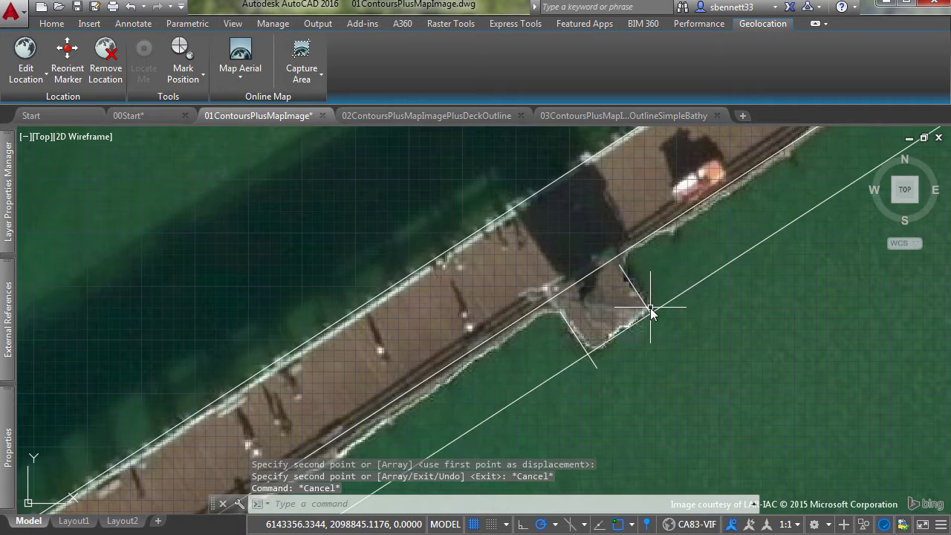
Step: Fillet the platform's outer line with both side segments at radius 0 to form its two sharp outer corners
text(f)
key(Return)
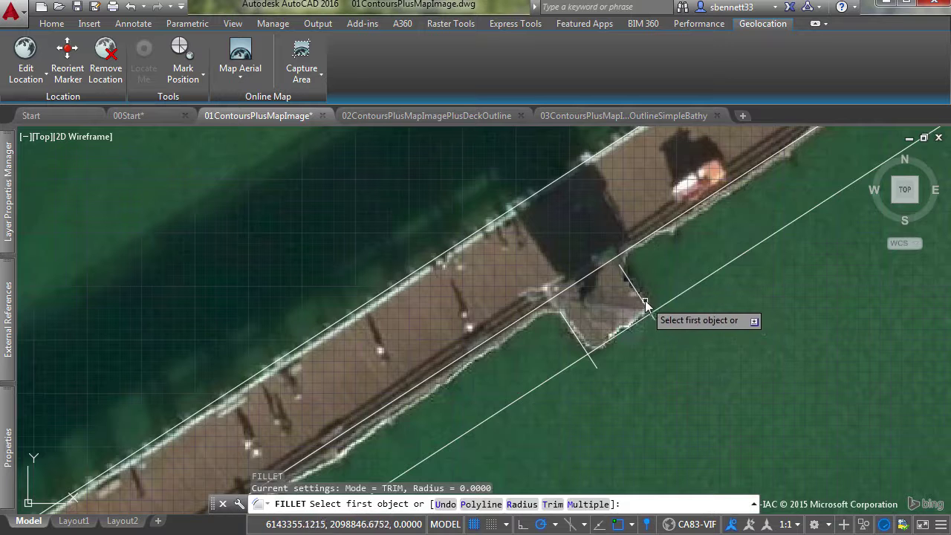
click(643, 300)
click(643, 321)
key(Return)
click(631, 330)
click(579, 341)
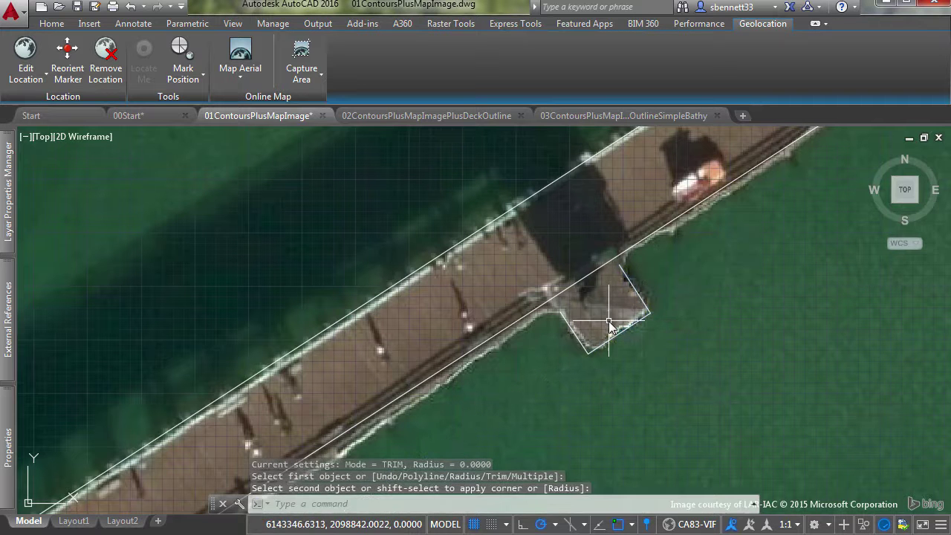
Step: Extend both side segments of the small platform to meet the pier's south edge
click(629, 328)
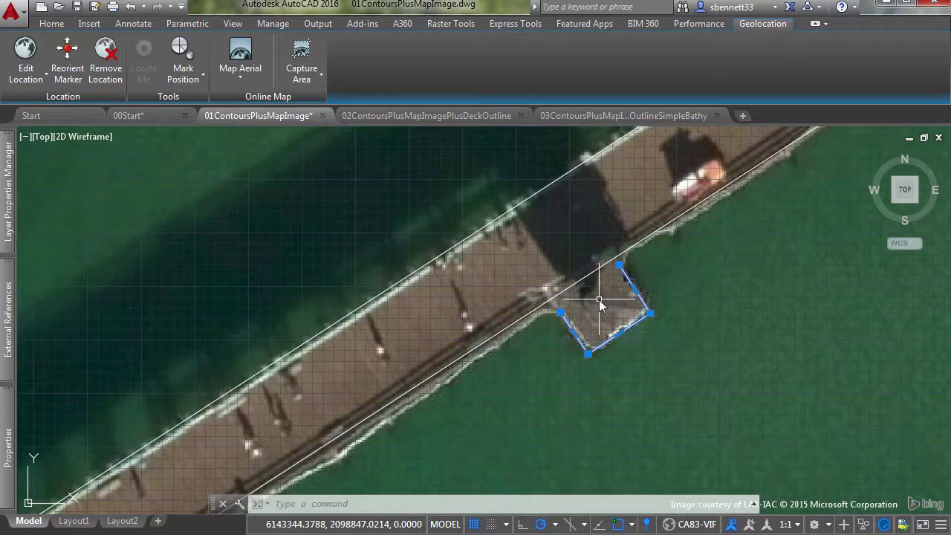
text(ex)
key(Return)
click(559, 294)
key(Escape)
key(Return)
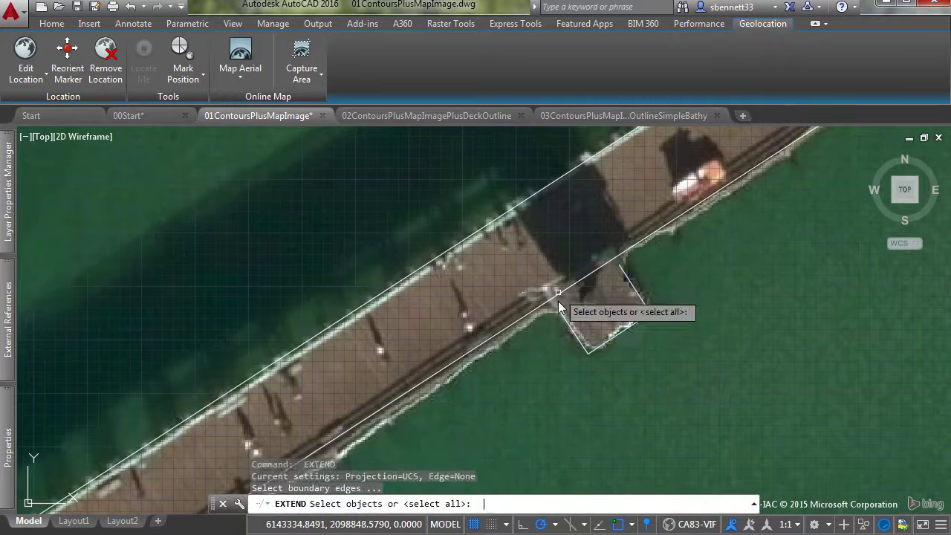
key(Return)
click(629, 280)
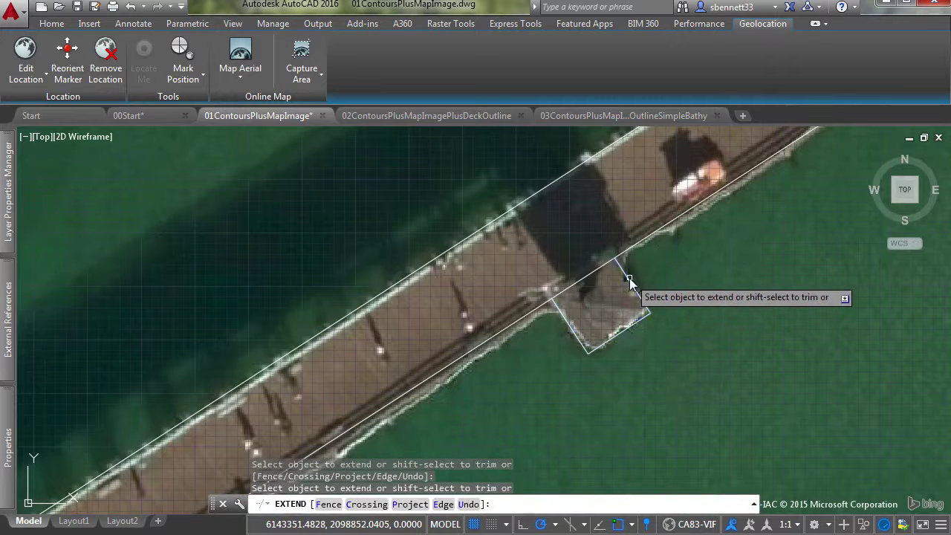
key(Return)
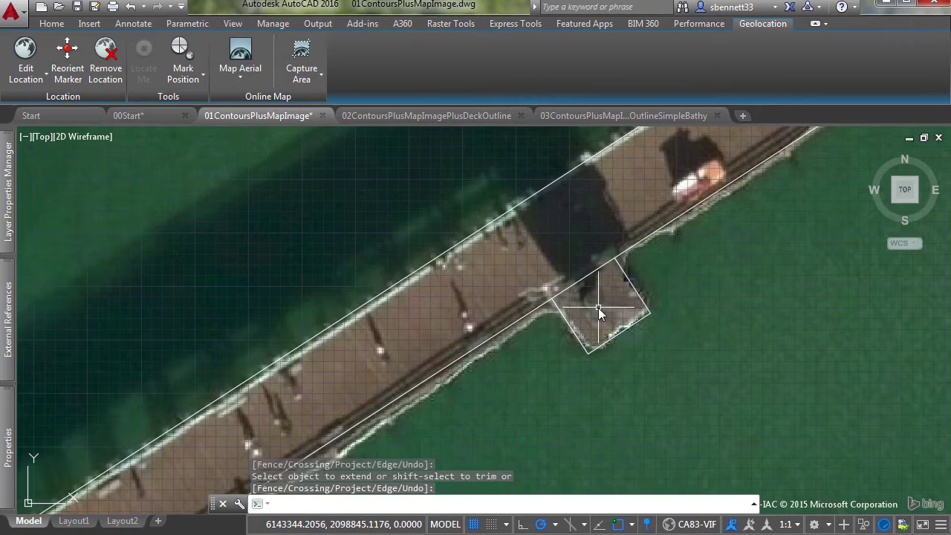
Step: Trim away the part of the pier's south edge line between the small platform's two side segments
text(tr)
key(Return)
key(Return)
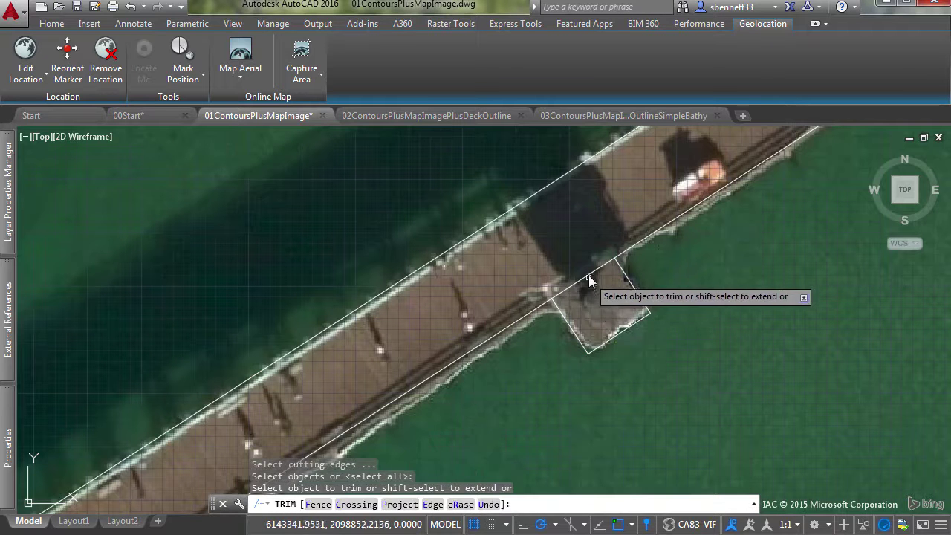
click(590, 277)
key(Return)
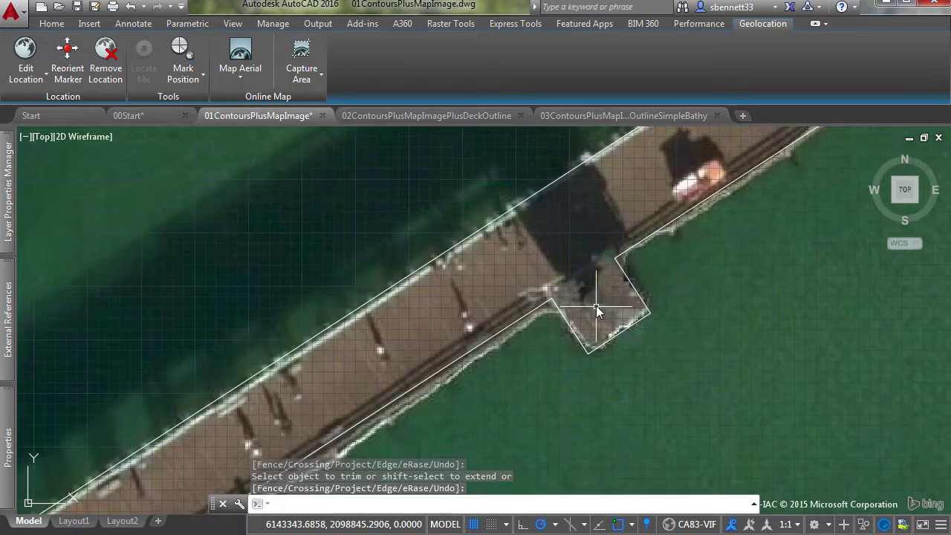
scroll(597, 312, down, 8)
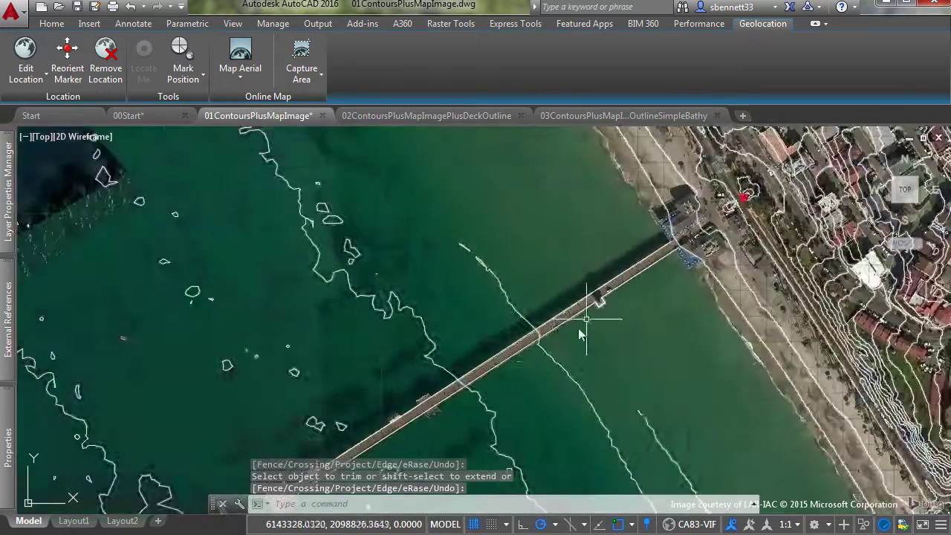
middle_drag(554, 362, 785, 203)
scroll(528, 324, up, 3)
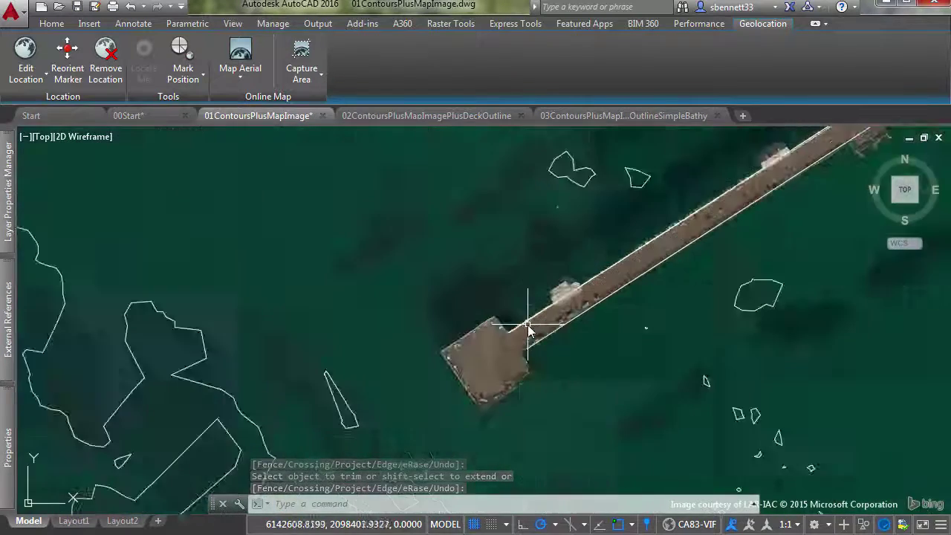
scroll(528, 325, up, 6)
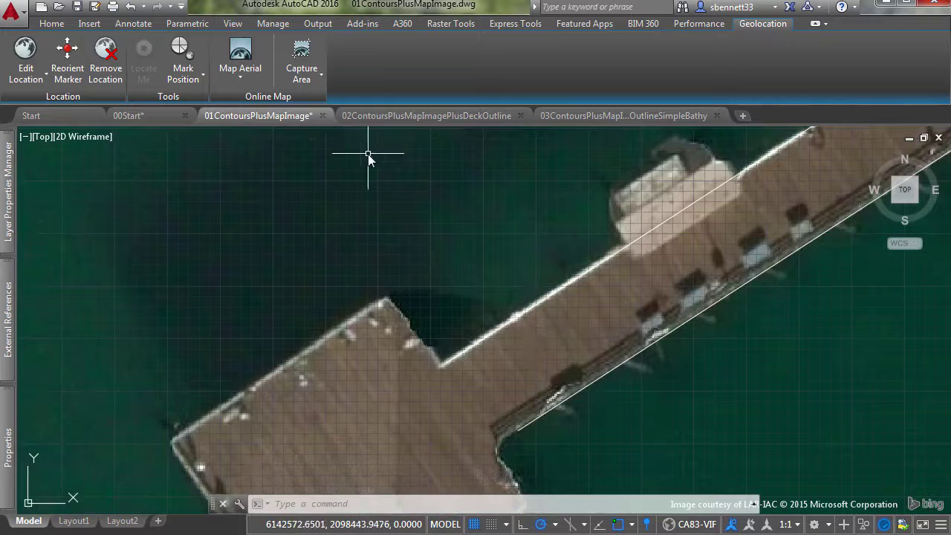
key(Return)
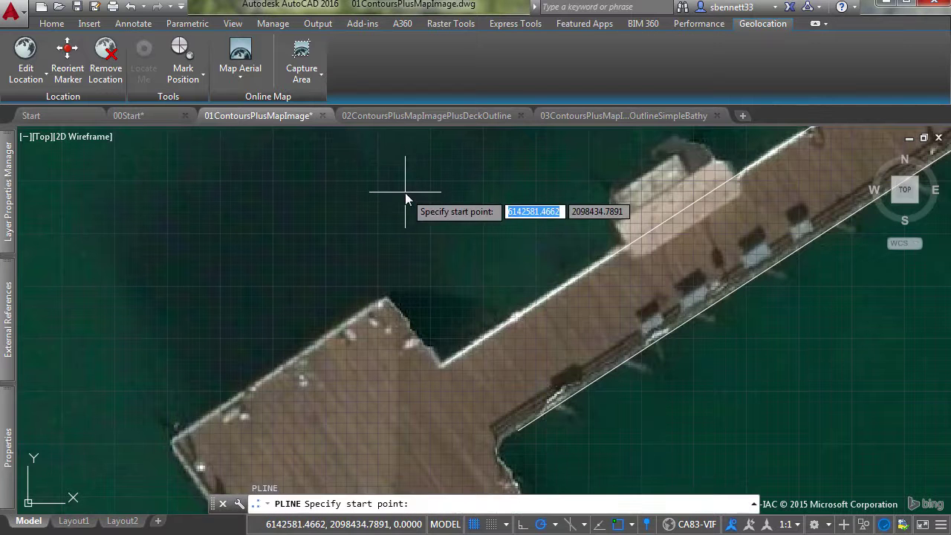
shift+right_click(406, 192)
click(483, 456)
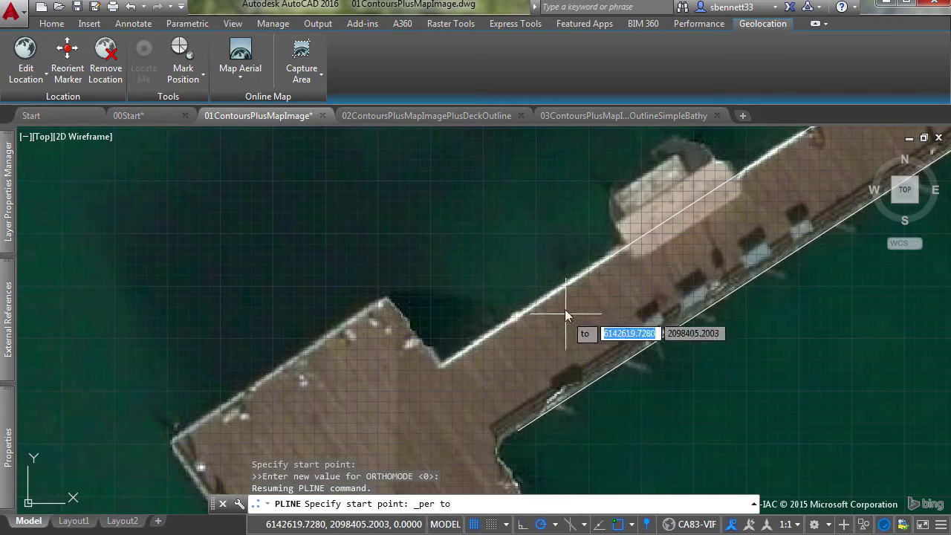
click(652, 232)
key(Escape)
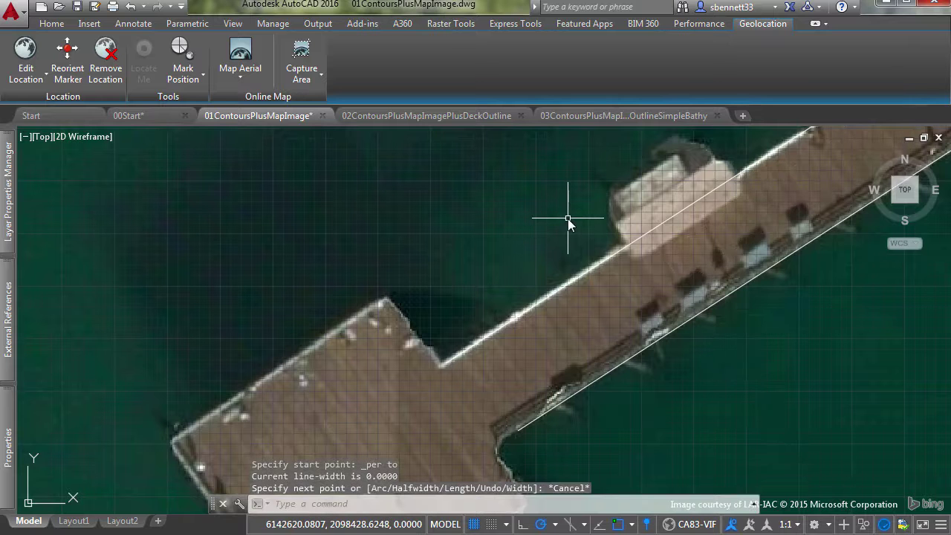
text(pl)
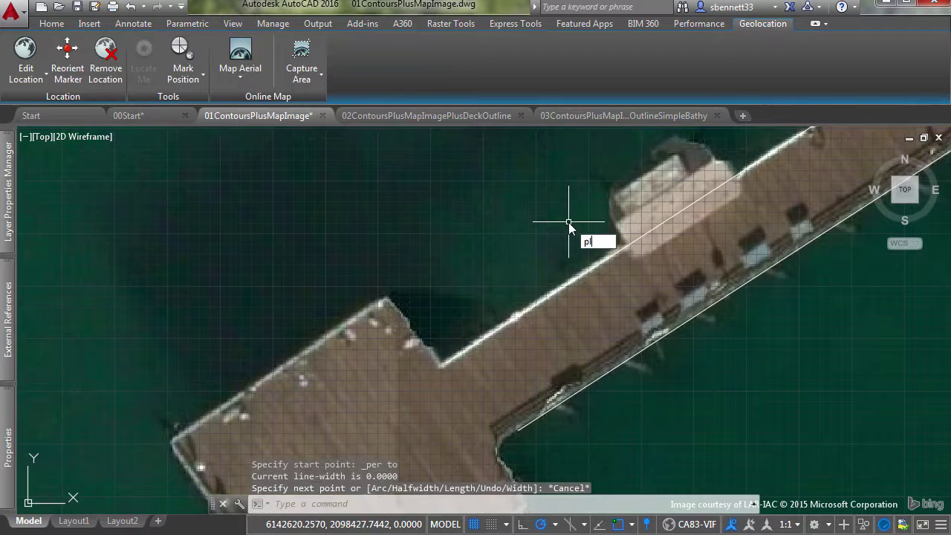
key(Escape)
text(l)
key(Return)
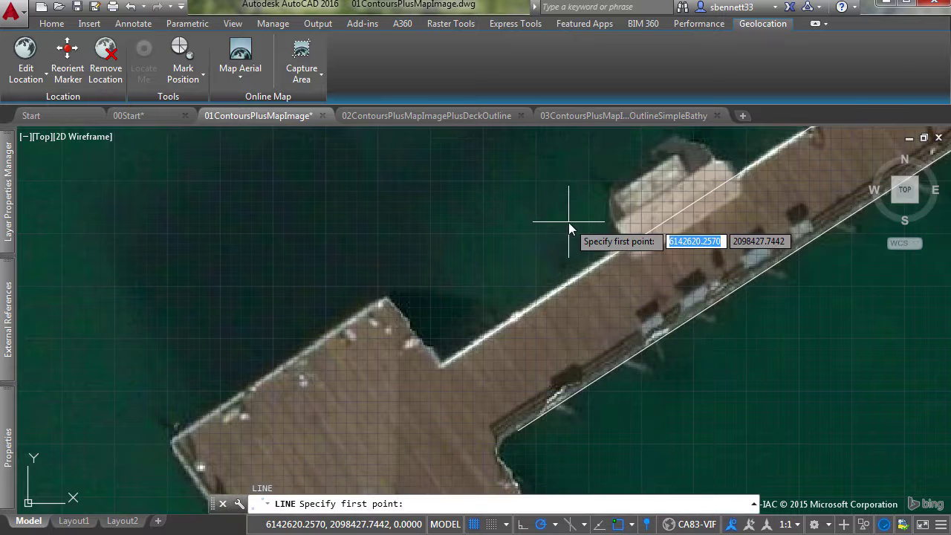
key(F8)
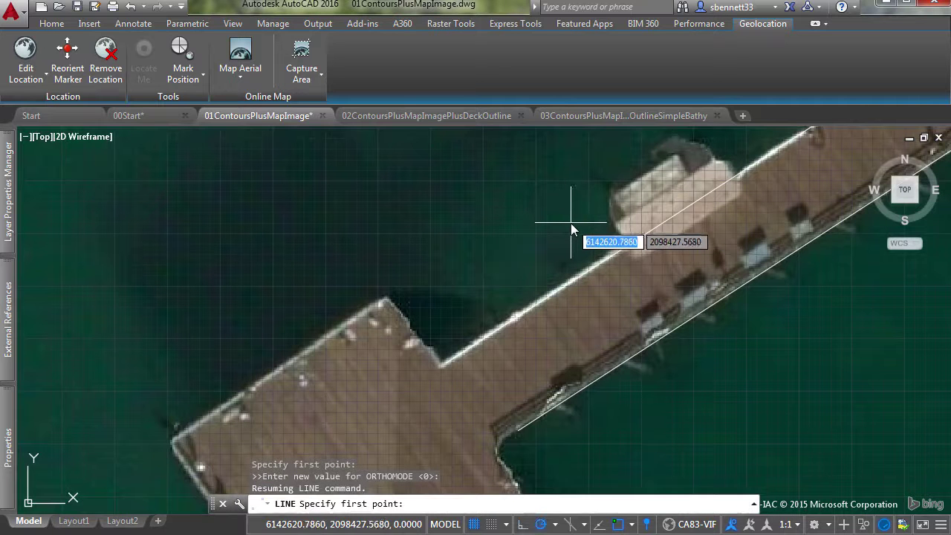
click(905, 189)
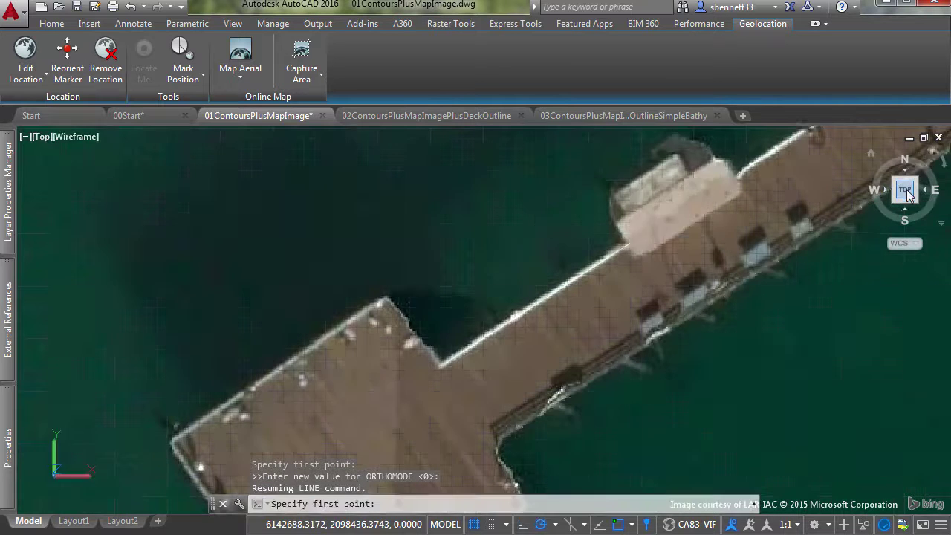
scroll(428, 344, up, 10)
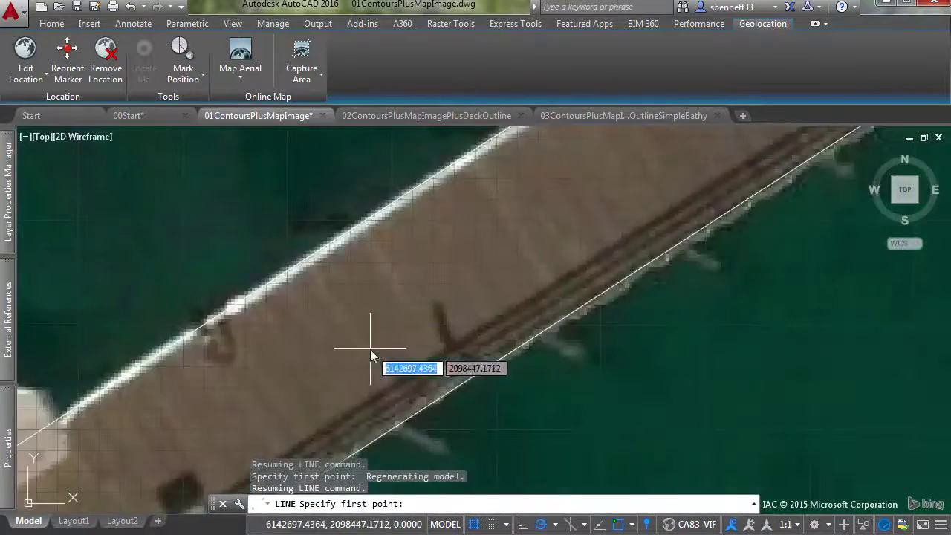
click(578, 282)
key(Escape)
middle_drag(304, 335, 671, 261)
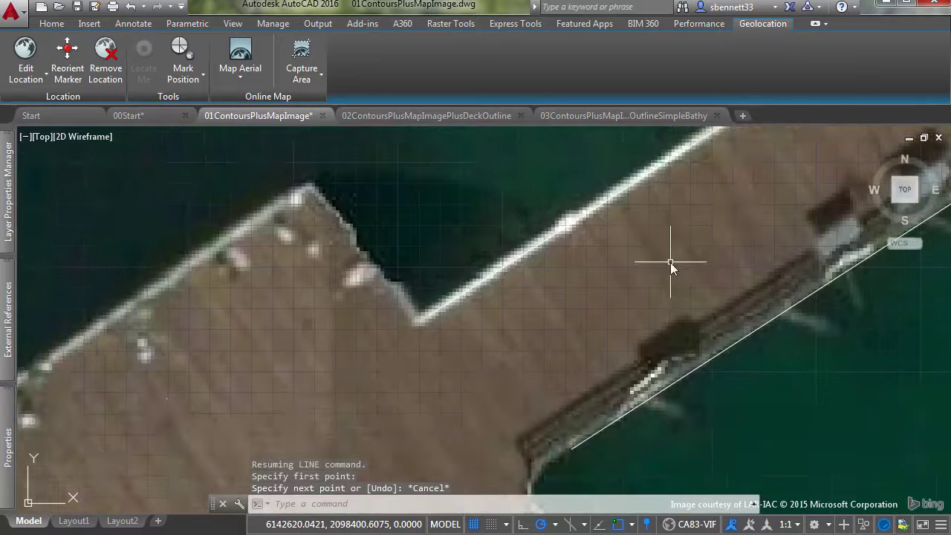
text(pl)
key(Return)
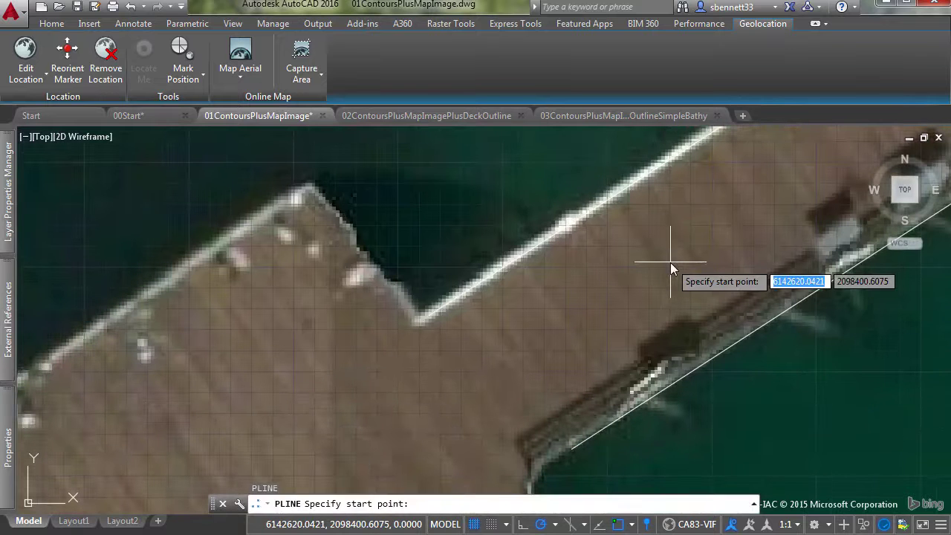
key(F8)
key(Escape)
Step: Draw a line along the pier head's seaward edge, starting with a Perpendicular snap on the pier's north edge
text(l)
key(Return)
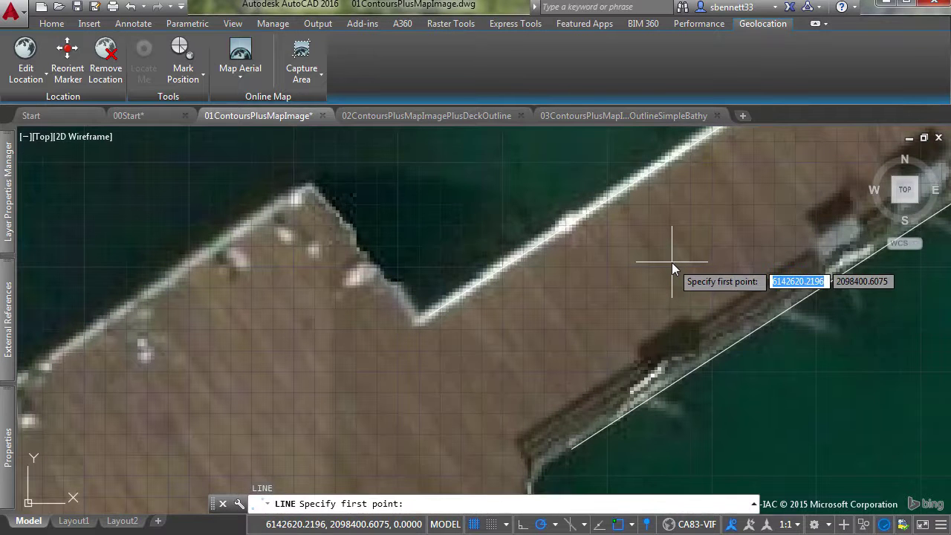
shift+right_click(672, 262)
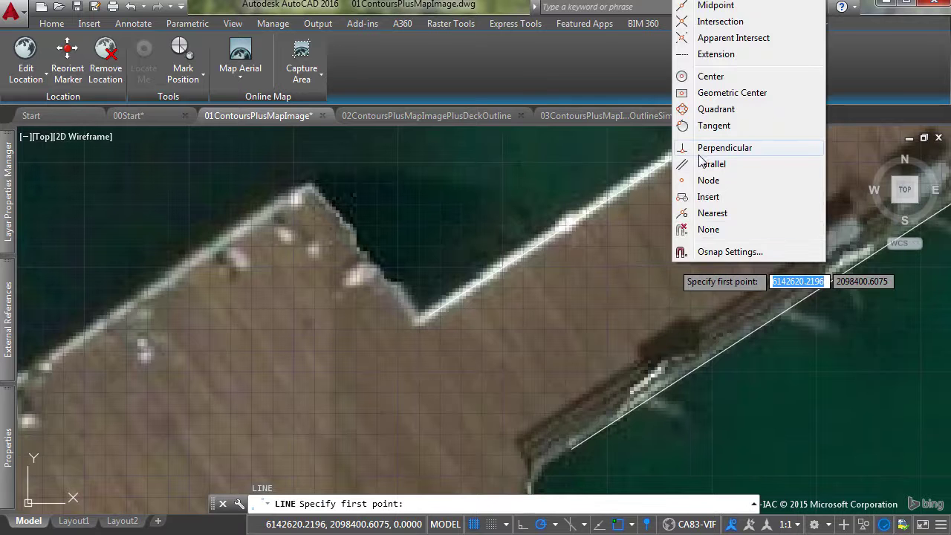
click(680, 143)
click(635, 187)
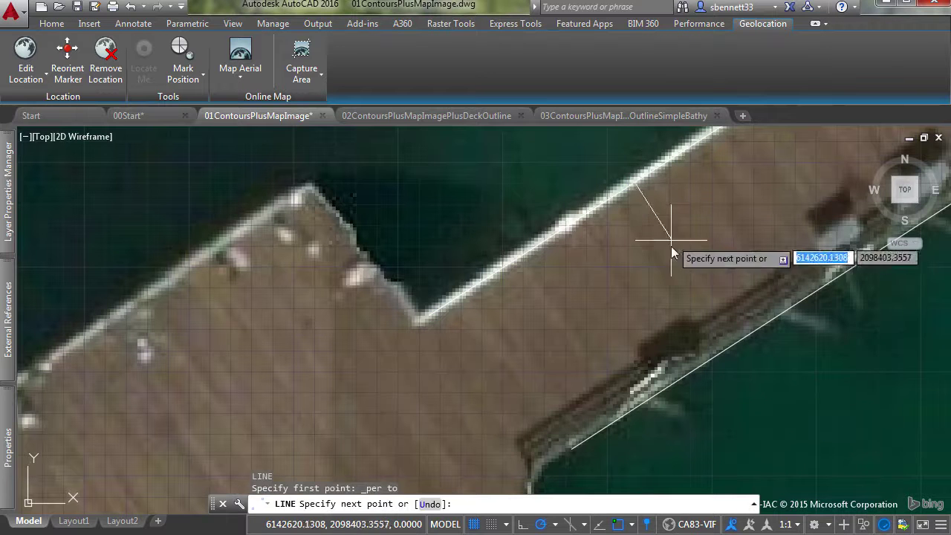
key(F8)
shift+right_click(668, 320)
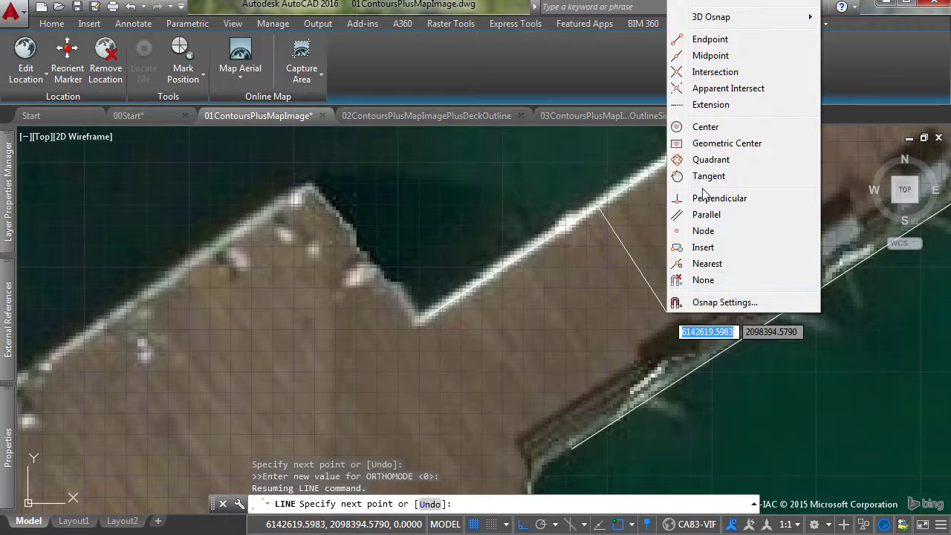
key(Escape)
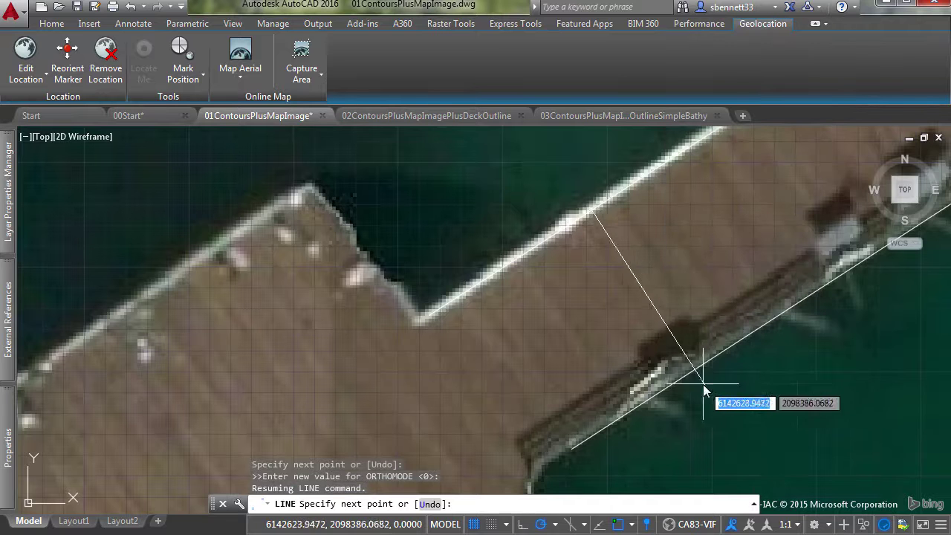
scroll(762, 405, down, 5)
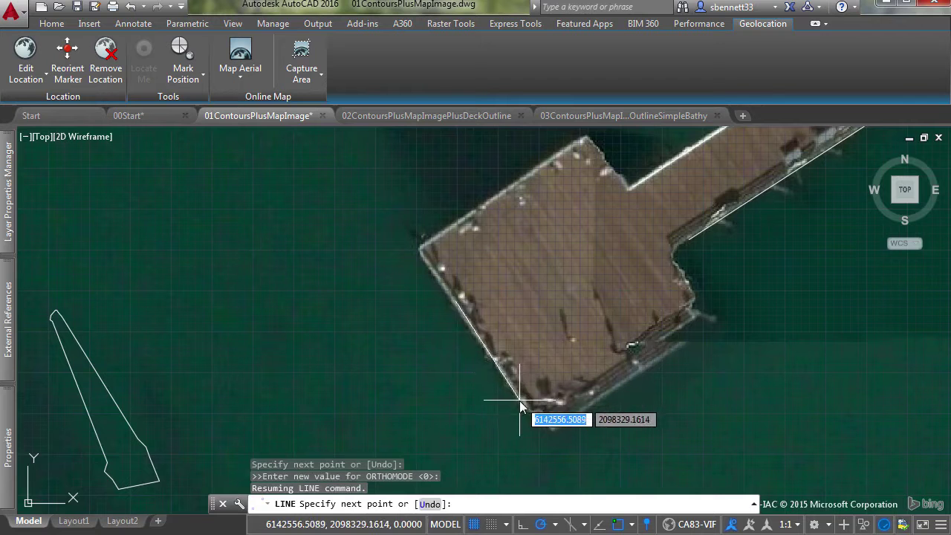
click(520, 400)
key(Escape)
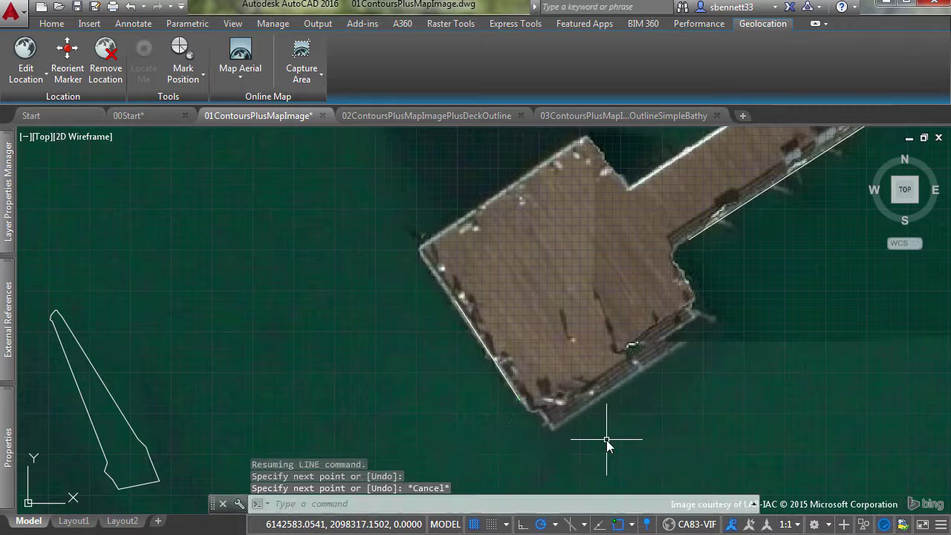
Step: Copy the pier's south edge line onto both the south and north edges of the wider pier head
click(755, 235)
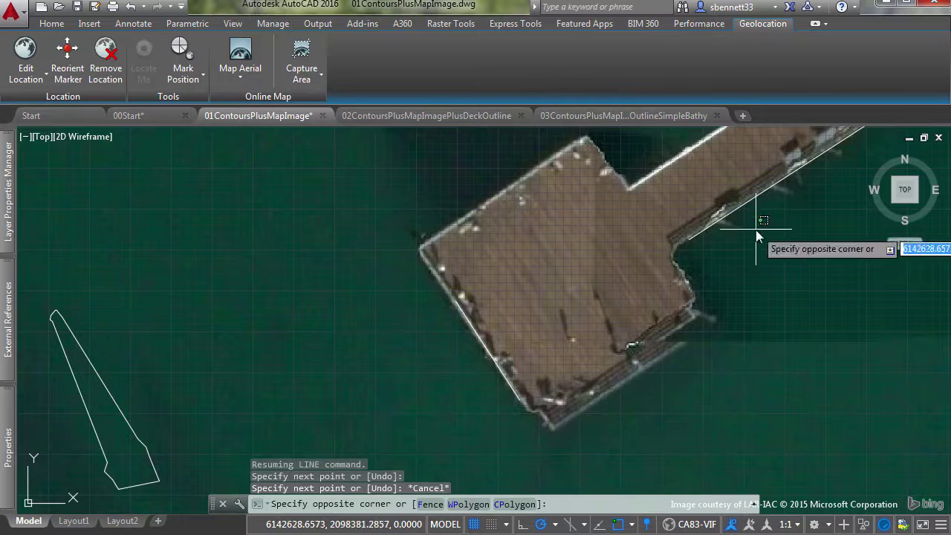
click(720, 198)
text(co)
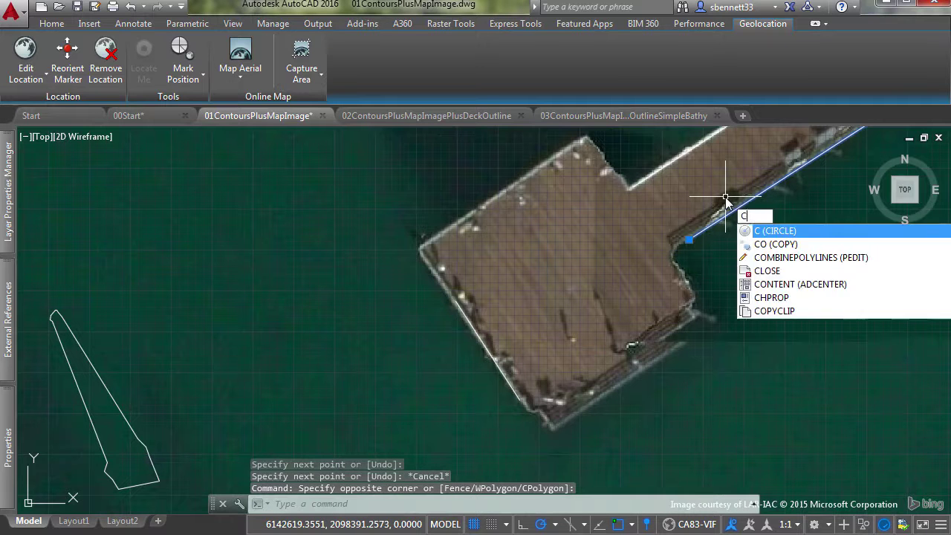
key(Return)
click(737, 233)
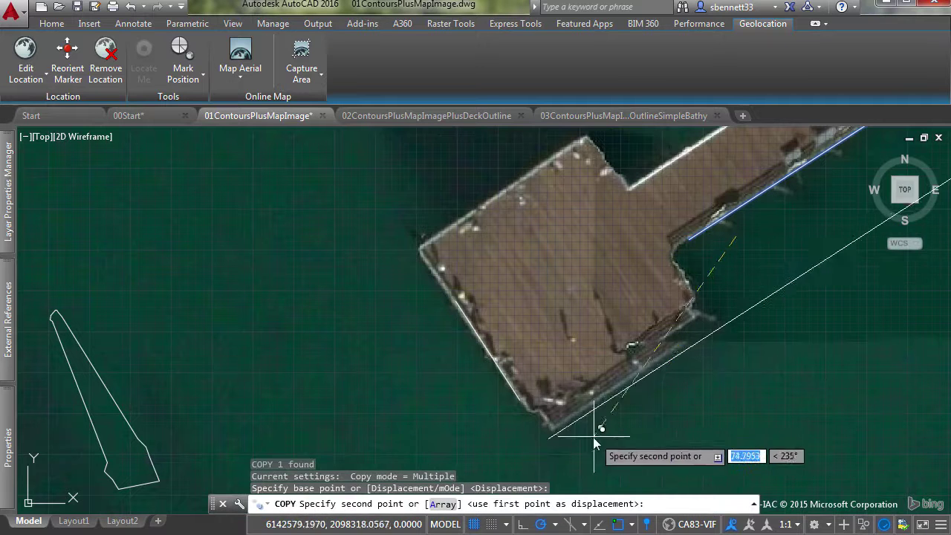
click(556, 426)
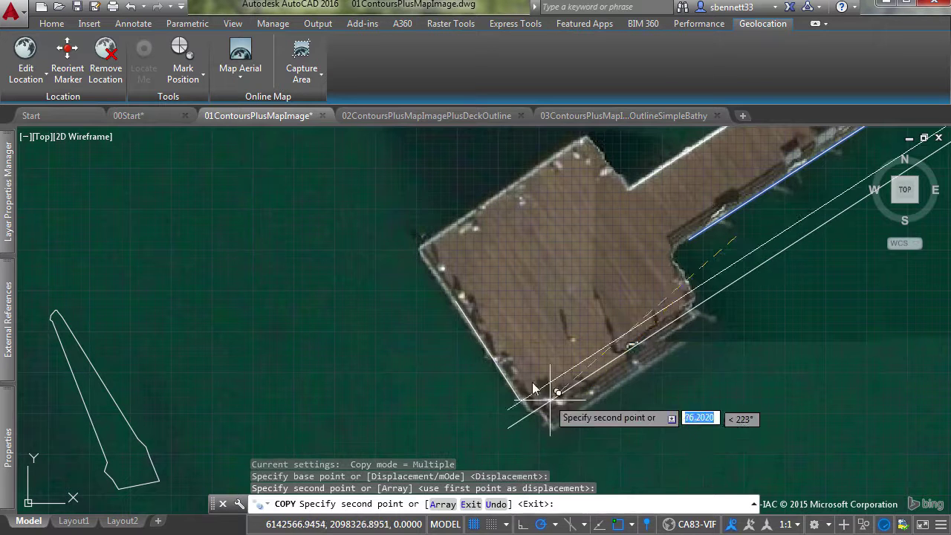
click(383, 298)
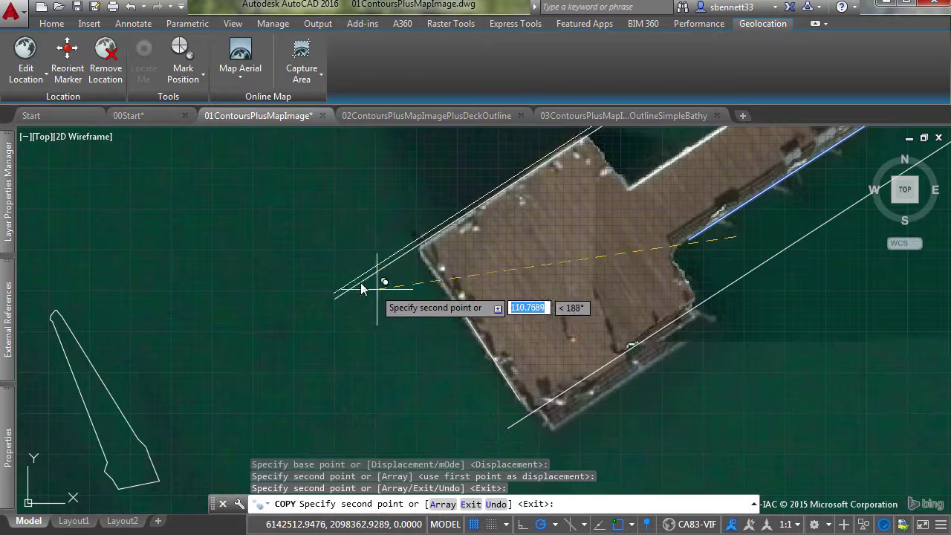
key(Escape)
Step: Fillet the pier head's seaward line with both copied edge lines at radius 0 to form its two outer corners
text(f)
key(Return)
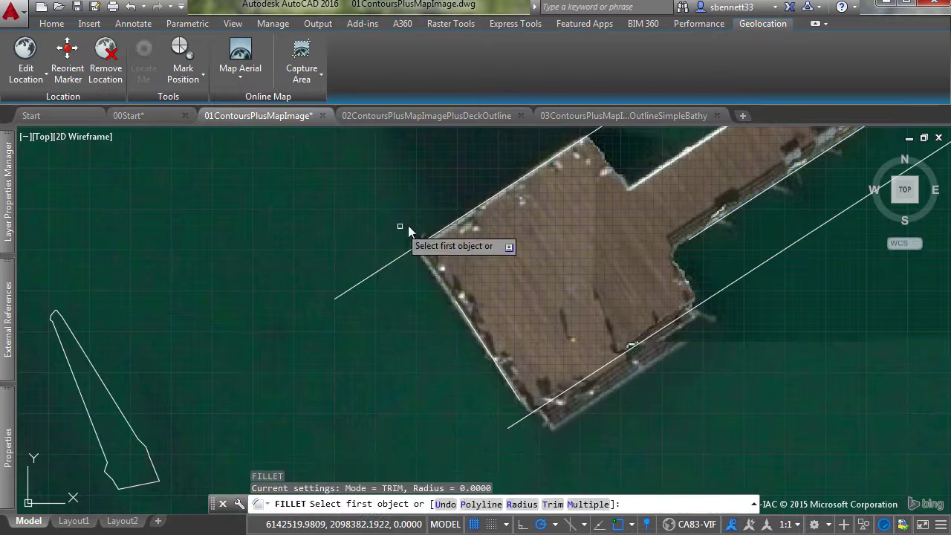
click(444, 229)
click(467, 321)
key(Return)
click(470, 322)
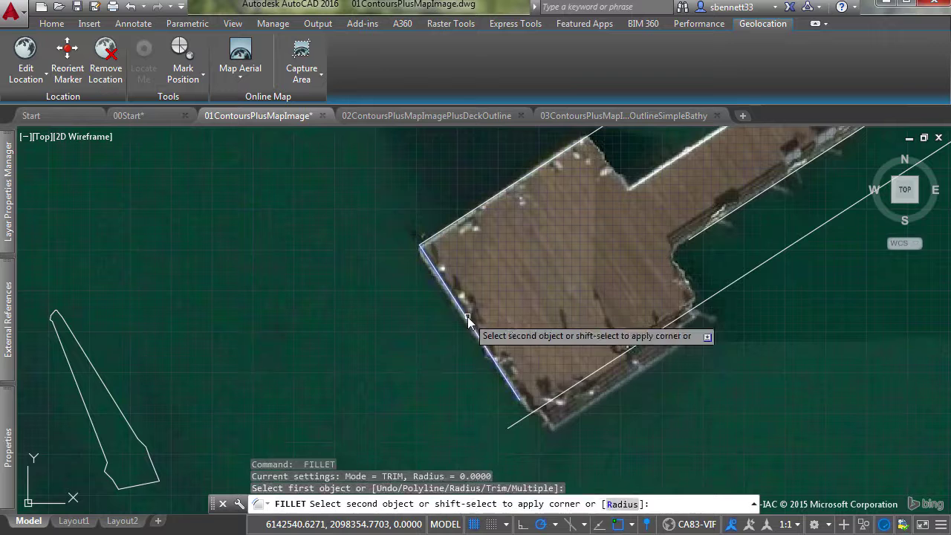
click(568, 389)
middle_drag(660, 291, 498, 339)
click(357, 365)
click(296, 385)
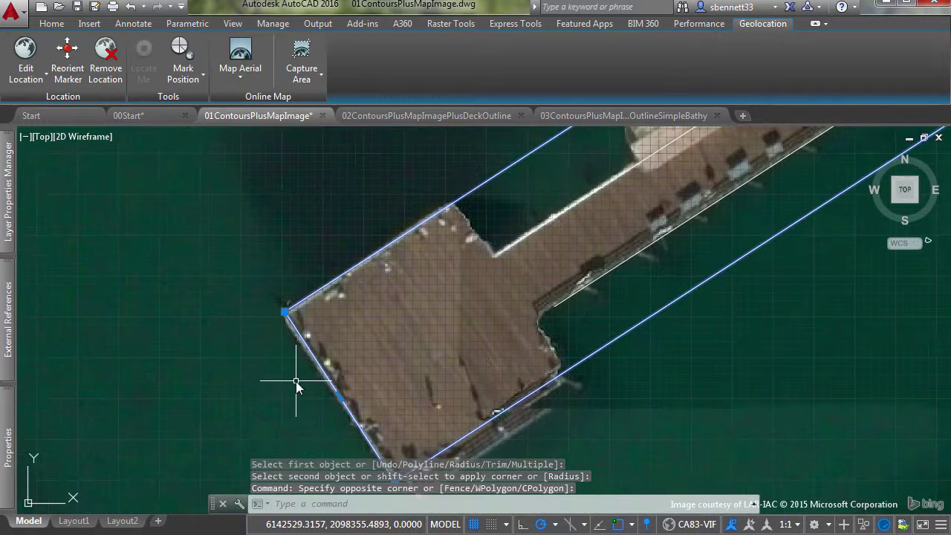
key(Escape)
Step: Draw a line along the pier head's landward edge, starting with a Perpendicular snap on the pier's north edge
text(l)
key(Return)
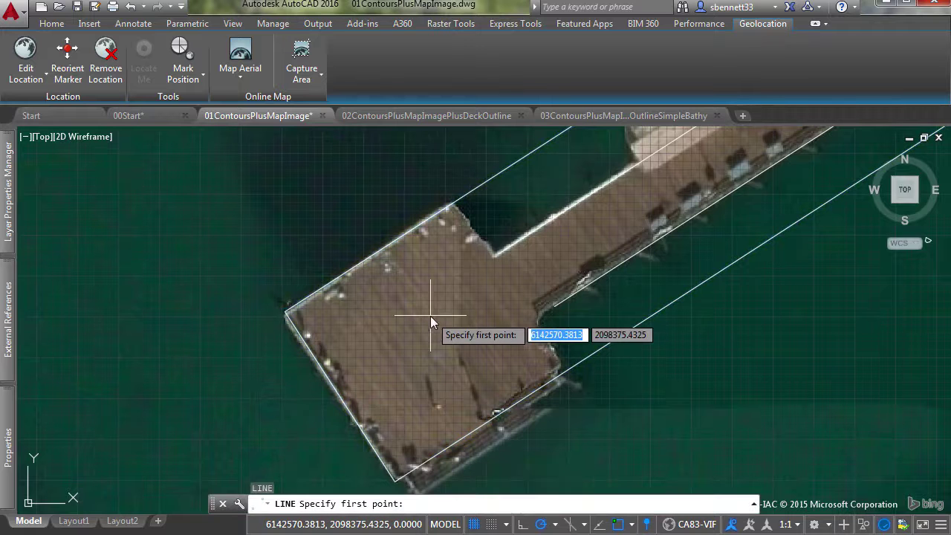
shift+right_click(437, 315)
click(479, 198)
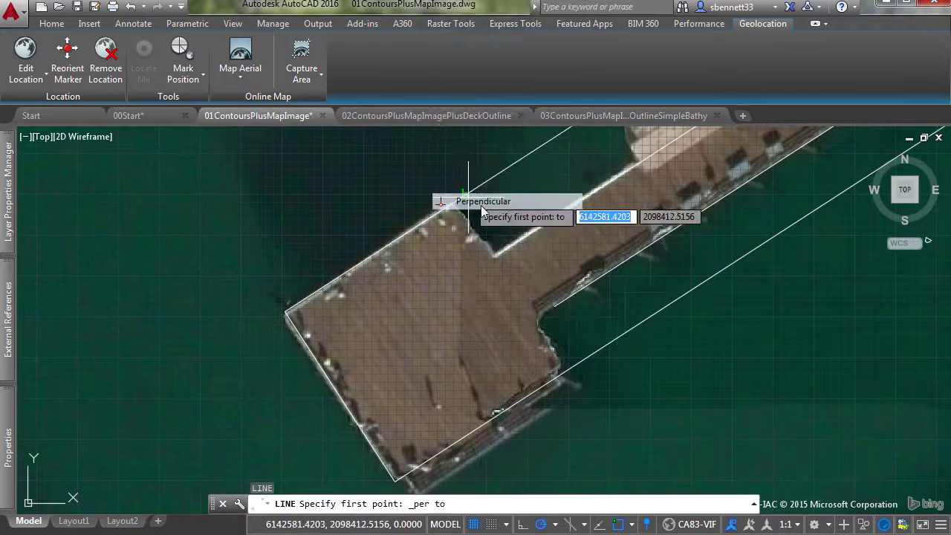
click(534, 232)
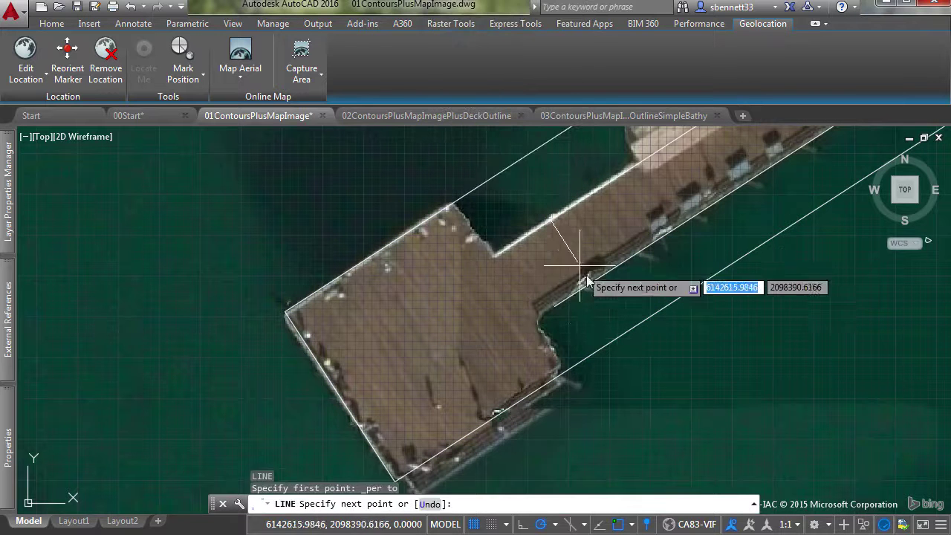
click(602, 424)
key(Escape)
key(Escape)
Step: Fillet the pier head's landward line with its north and south edge lines at radius 0 to form the inner corners
text(gf)
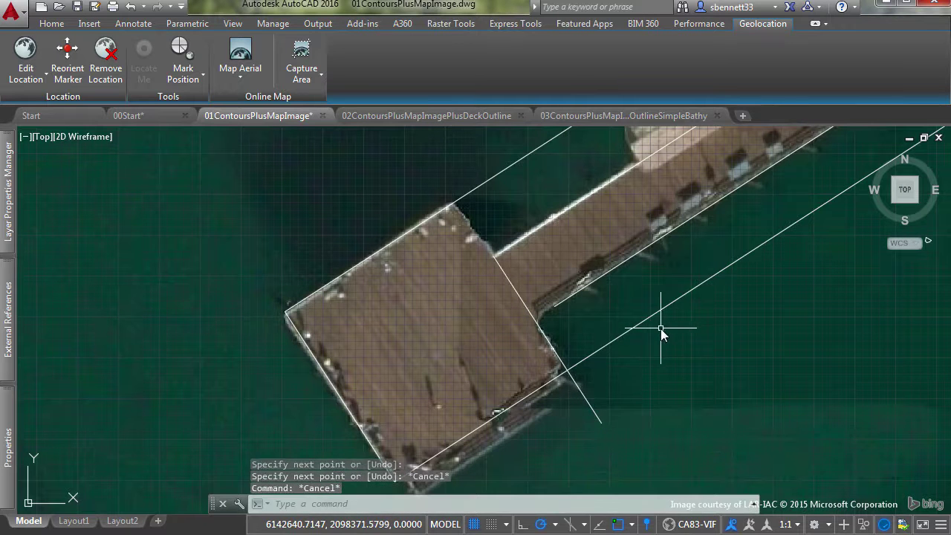
key(Escape)
key(Escape)
text(f)
key(Return)
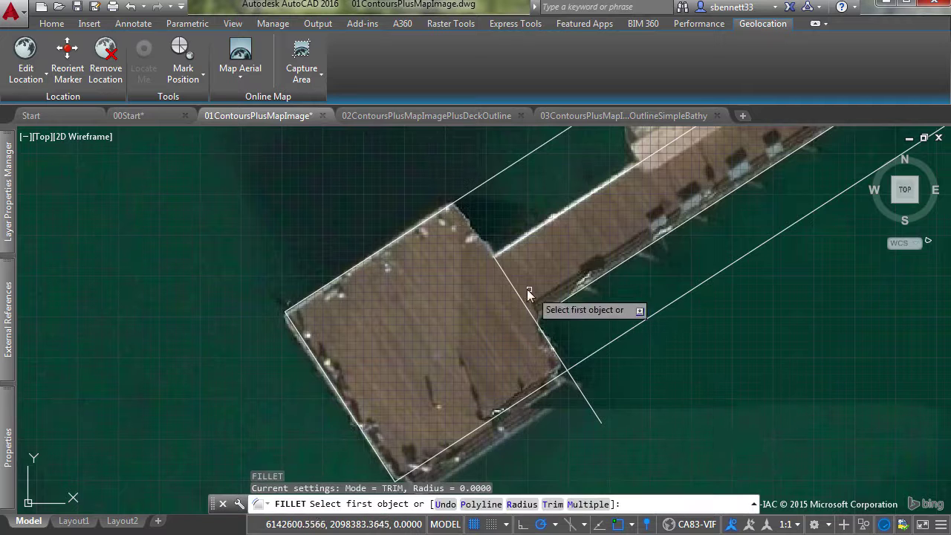
click(518, 290)
click(408, 229)
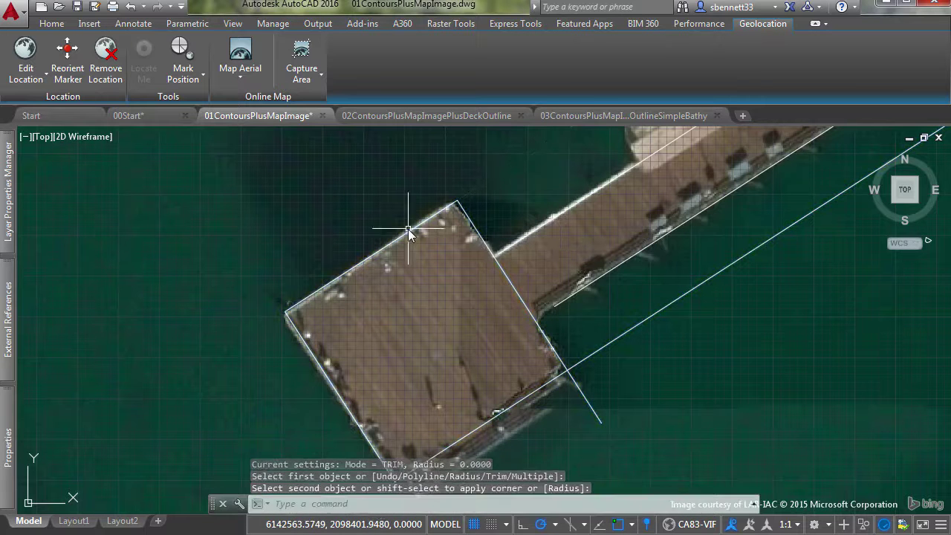
key(Return)
click(510, 286)
click(543, 389)
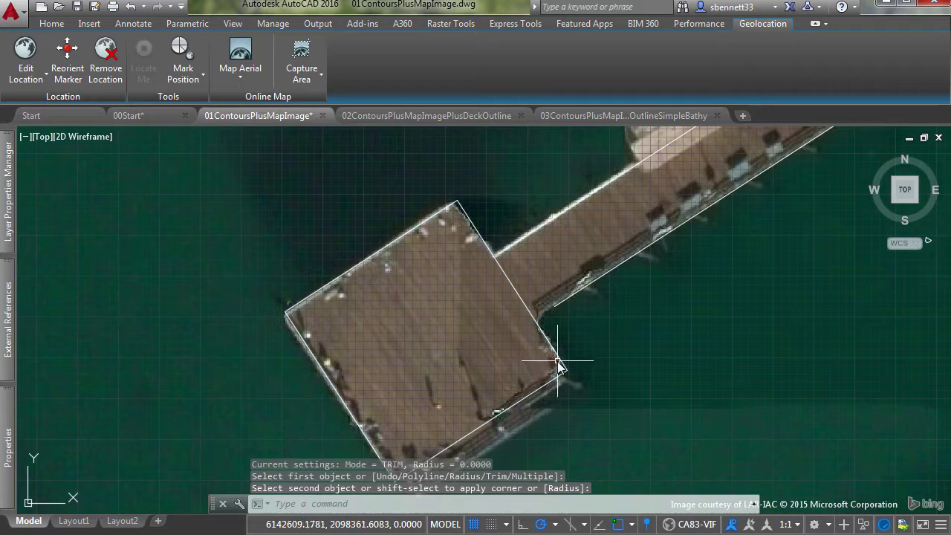
Step: Extend the pier's long edge lines to meet the pier head's landward line
text(ex)
key(Return)
key(Return)
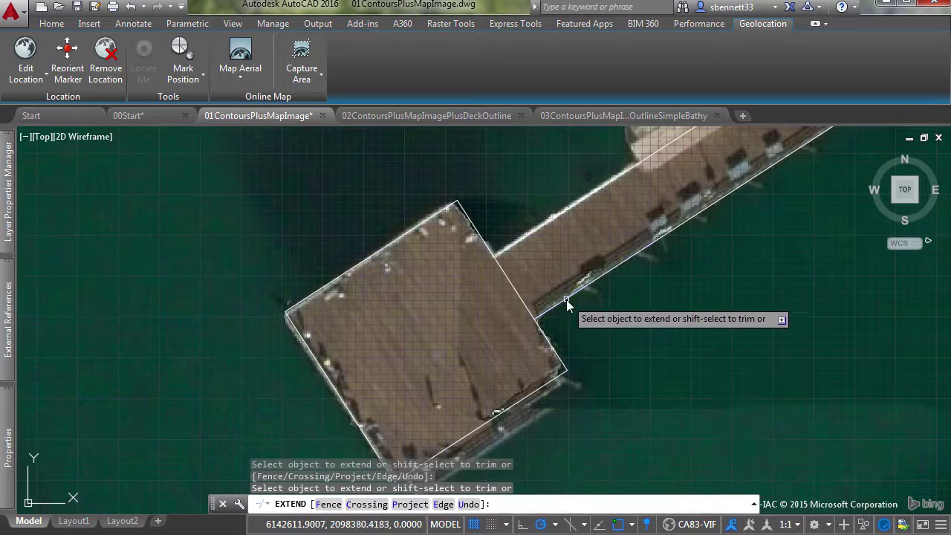
click(520, 239)
key(Escape)
Step: Trim away the part of the pier head's landward line that crosses the deck between the pier's two long edges
text(tr)
key(Return)
key(Return)
click(518, 298)
key(Return)
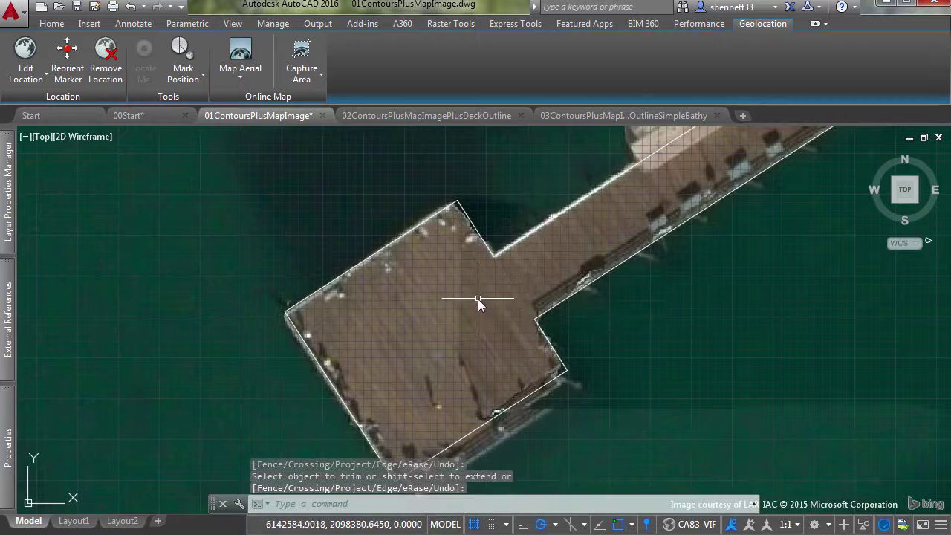
Step: Look over the traced outline along the pier from the pier head to the shore-end buildings
middle_drag(554, 273, 341, 318)
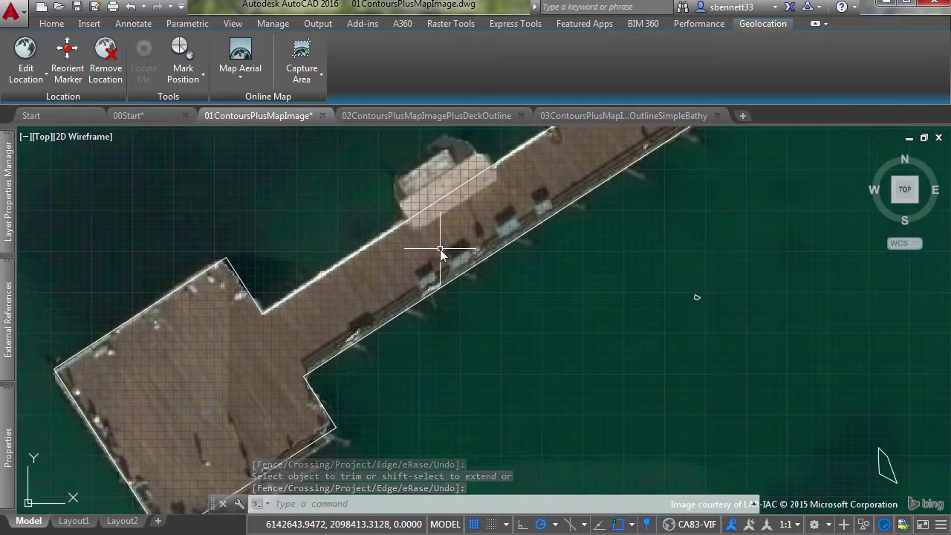
scroll(452, 250, down, 4)
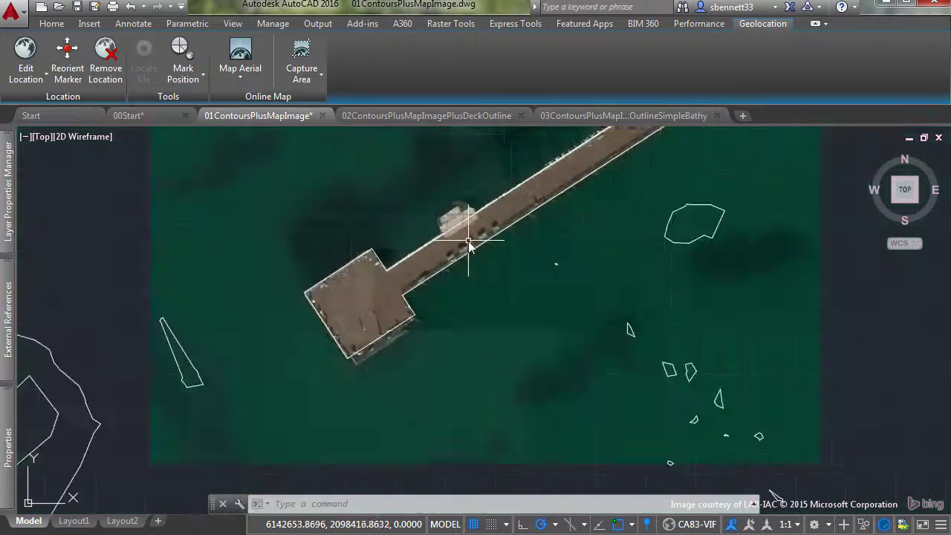
middle_drag(562, 214, 393, 361)
scroll(393, 362, up, 2)
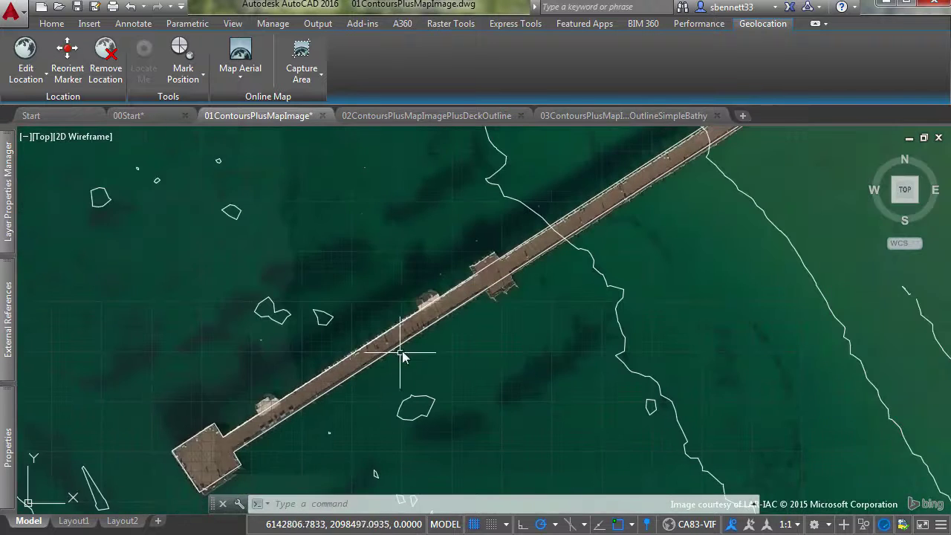
middle_drag(729, 202, 691, 272)
middle_drag(747, 223, 553, 335)
middle_drag(630, 257, 529, 345)
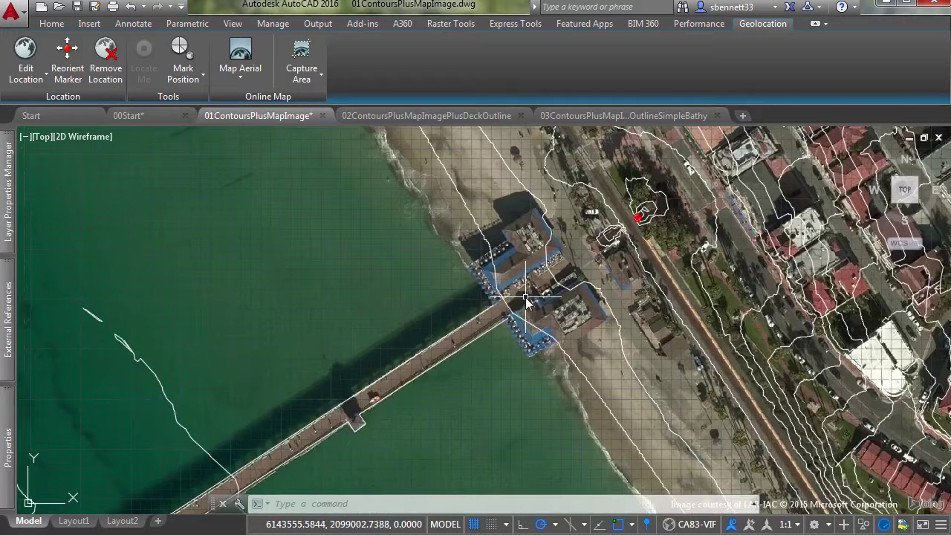
Step: Switch to the 02ContoursPlusMapImagePlusDeckOutline drawing and examine the deck outline around the shore-end buildings
click(370, 118)
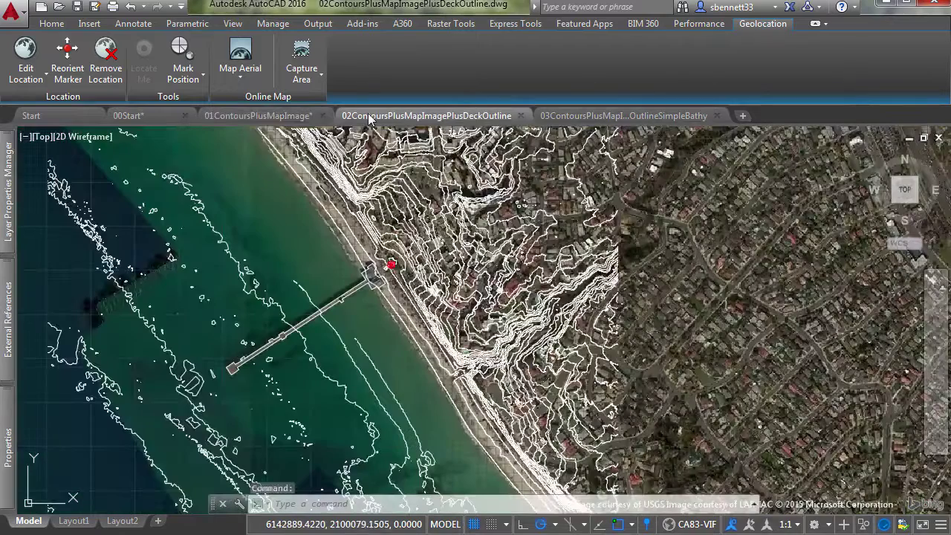
mouse_move(410, 119)
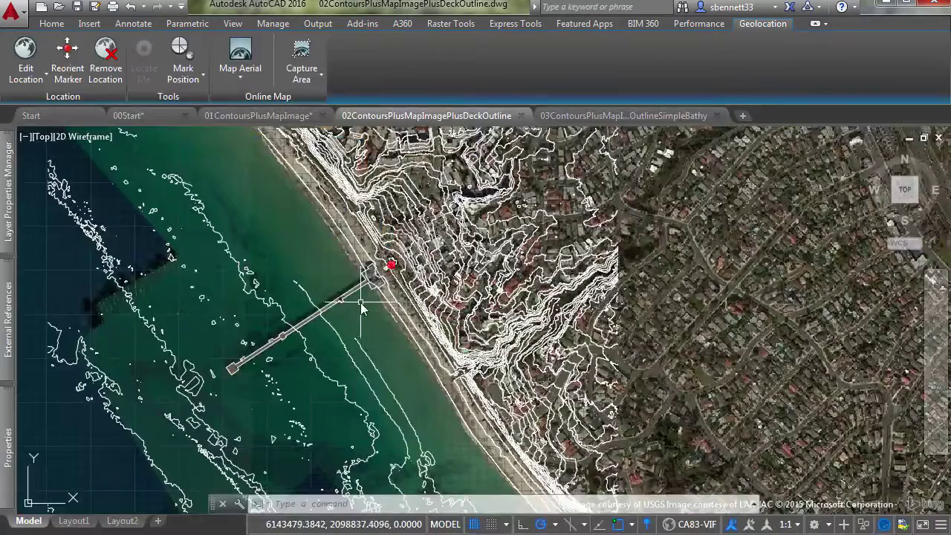
scroll(354, 310, up, 2)
scroll(354, 311, up, 3)
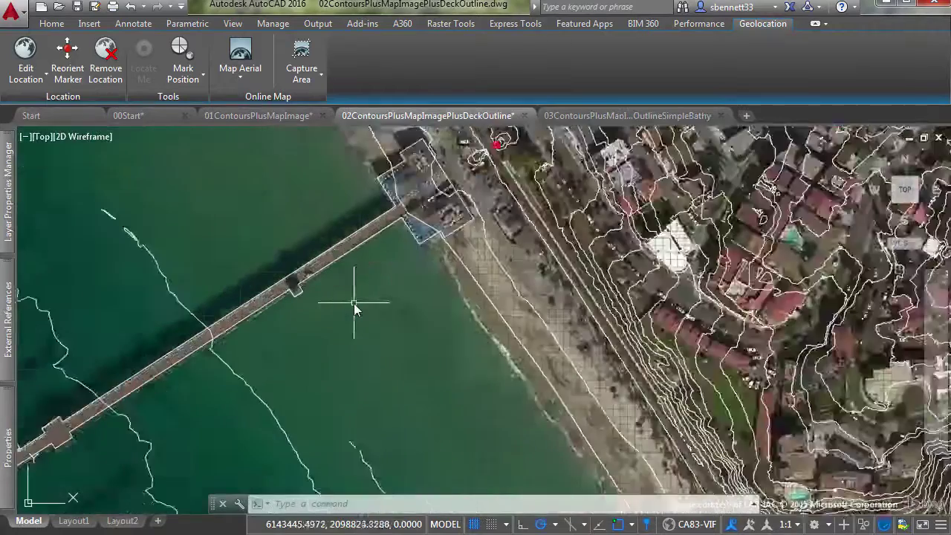
scroll(439, 205, up, 3)
middle_drag(439, 205, 385, 358)
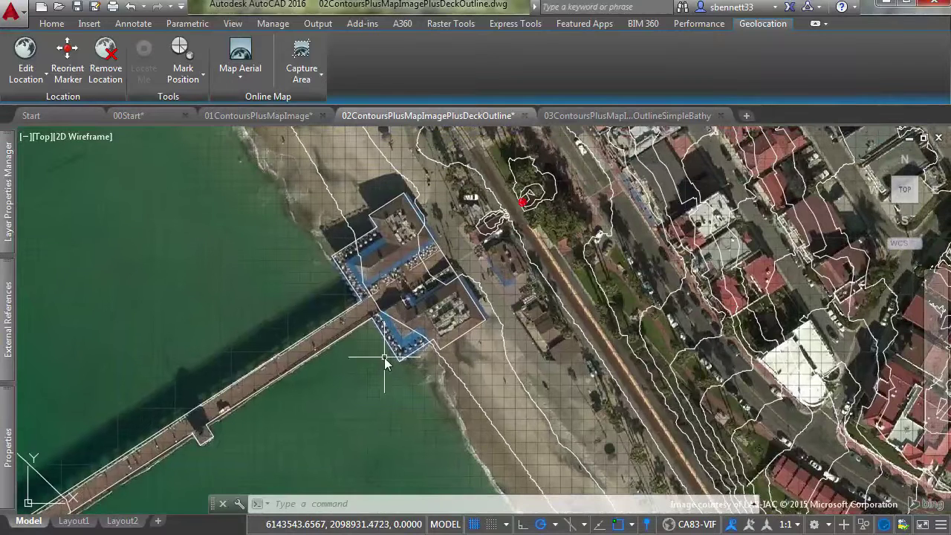
Step: Examine the completed deck outline along the whole pier, including the side platforms and the pier head
scroll(308, 404, up, 4)
middle_drag(354, 419, 514, 259)
scroll(632, 174, down, 3)
scroll(457, 312, up, 2)
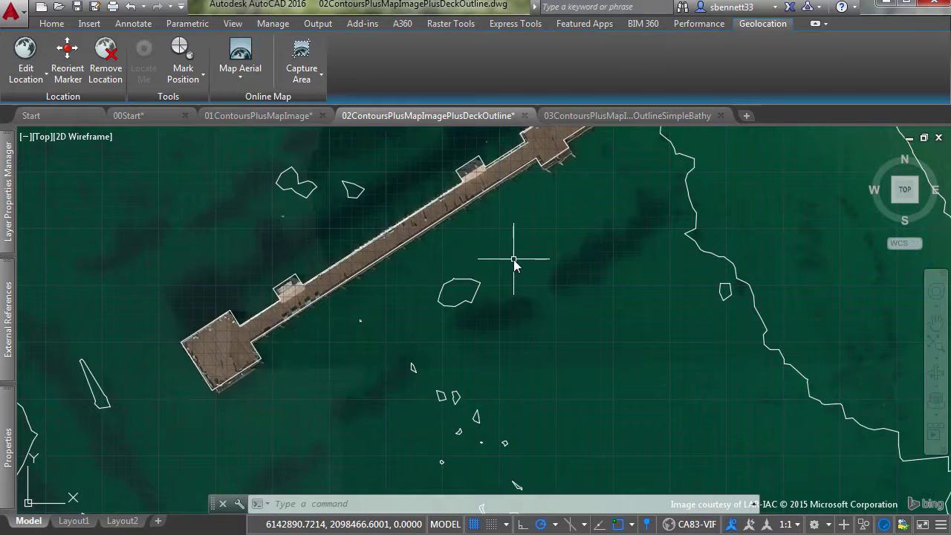
middle_drag(602, 256, 431, 399)
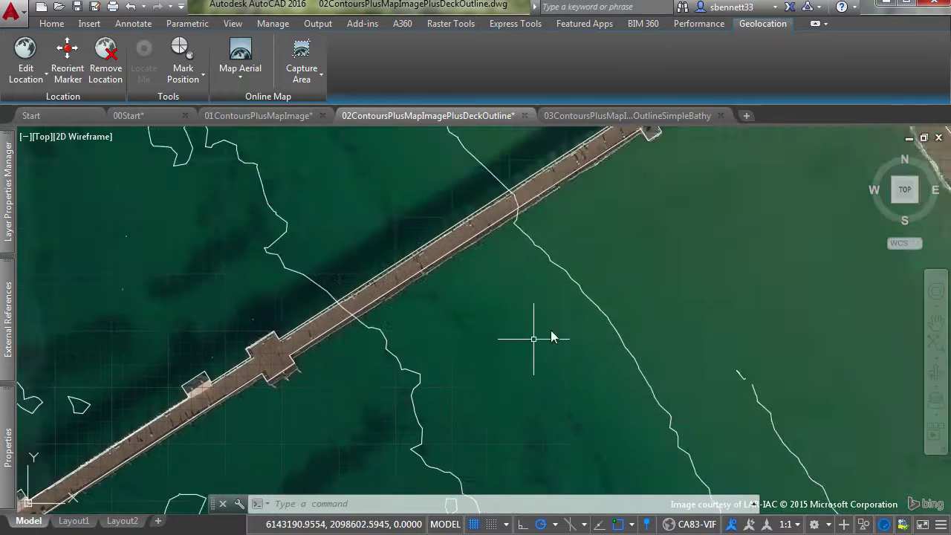
middle_drag(715, 208, 459, 407)
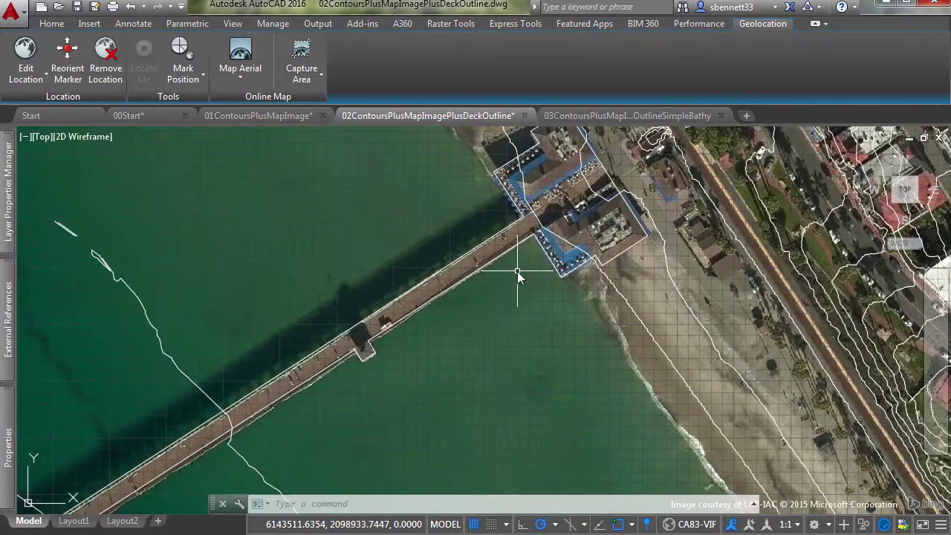
scroll(518, 274, down, 5)
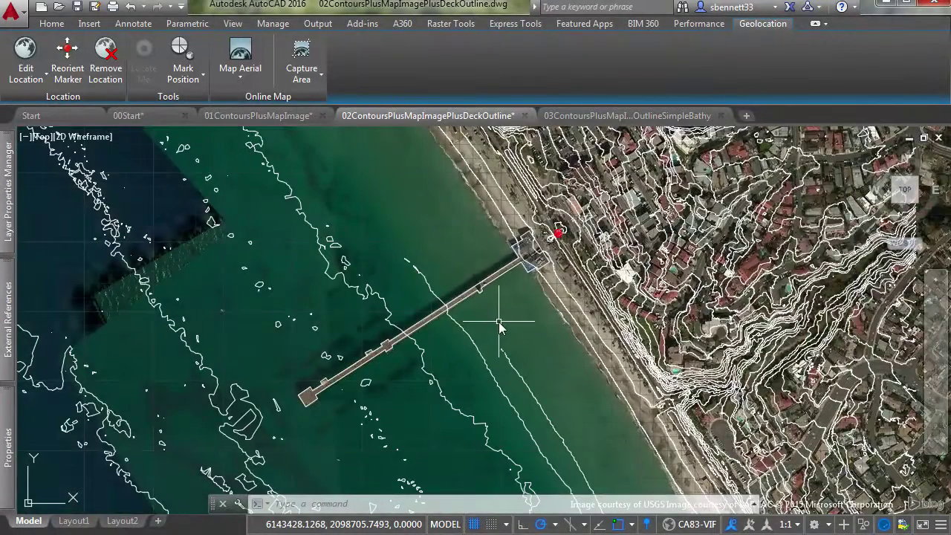
scroll(375, 361, up, 5)
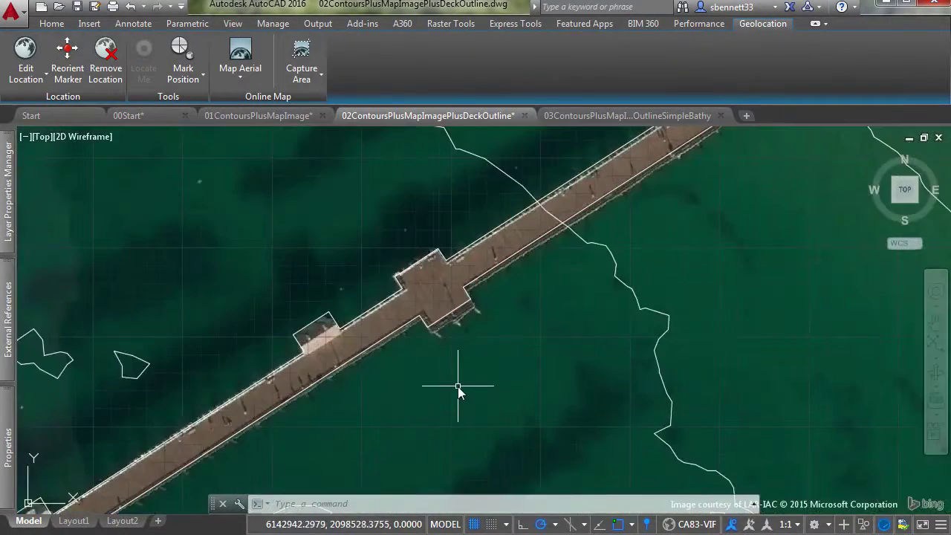
scroll(462, 383, down, 5)
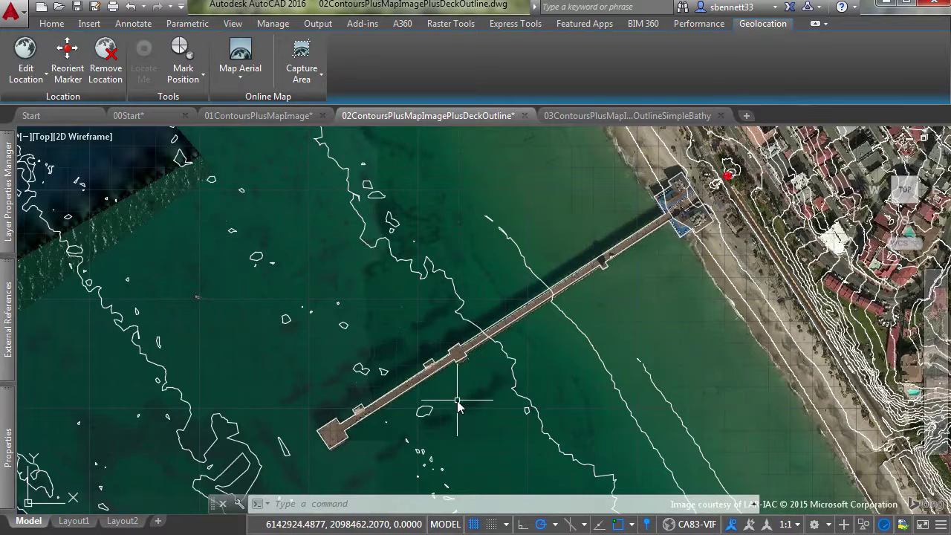
Step: Explode the single object that holds all the sea and land contours into separate contour lines
click(509, 368)
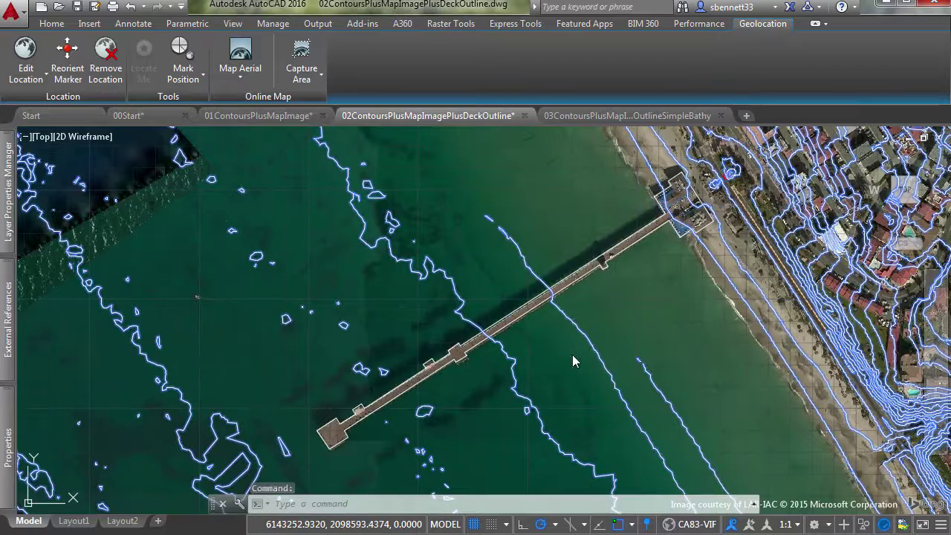
text(x)
key(Return)
Step: Select the three offshore contour lines nearest the shore to check that they are separate objects, and clear the selection
click(524, 358)
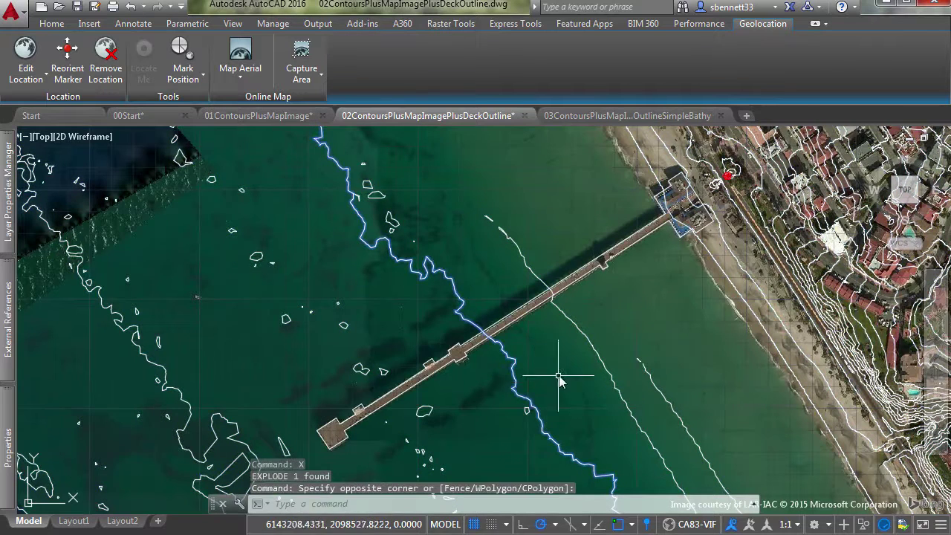
scroll(548, 388, down, 2)
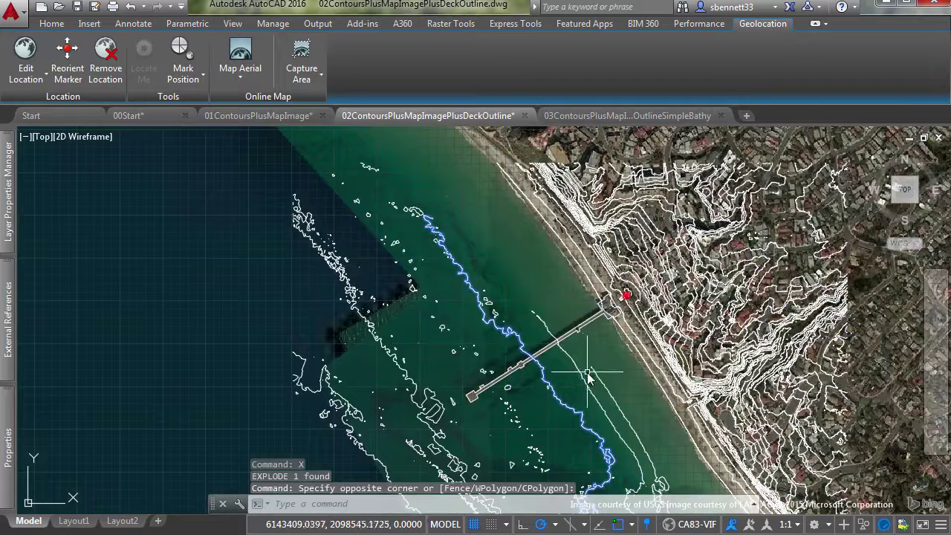
click(565, 387)
click(620, 394)
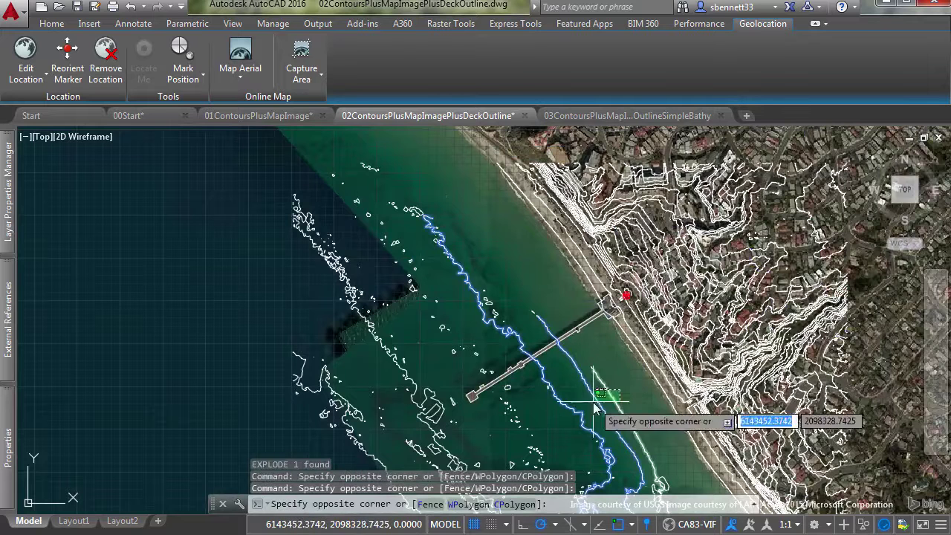
click(600, 401)
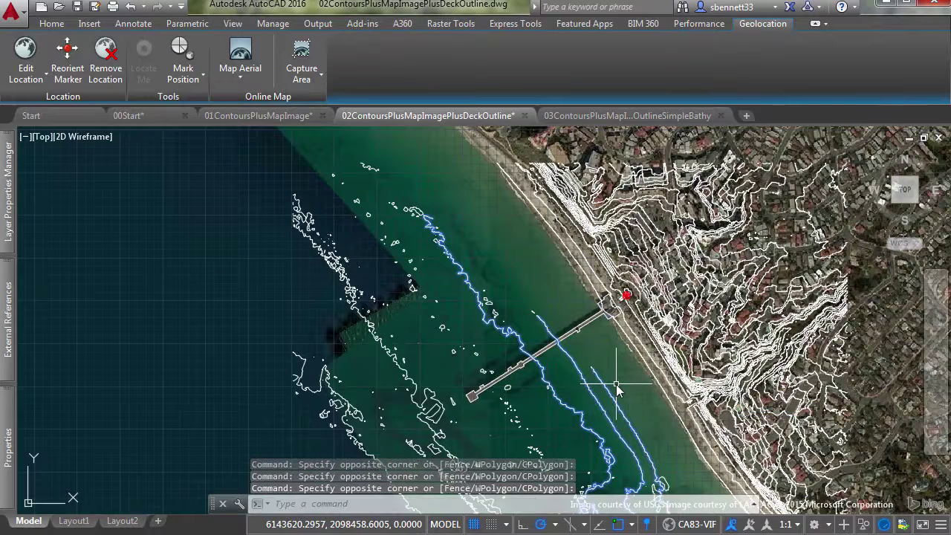
middle_drag(621, 387, 673, 182)
key(Escape)
Step: Regenerate the model and inspect the contours at the southern end of the seabed, briefly selecting a small closed contour
scroll(652, 297, up, 5)
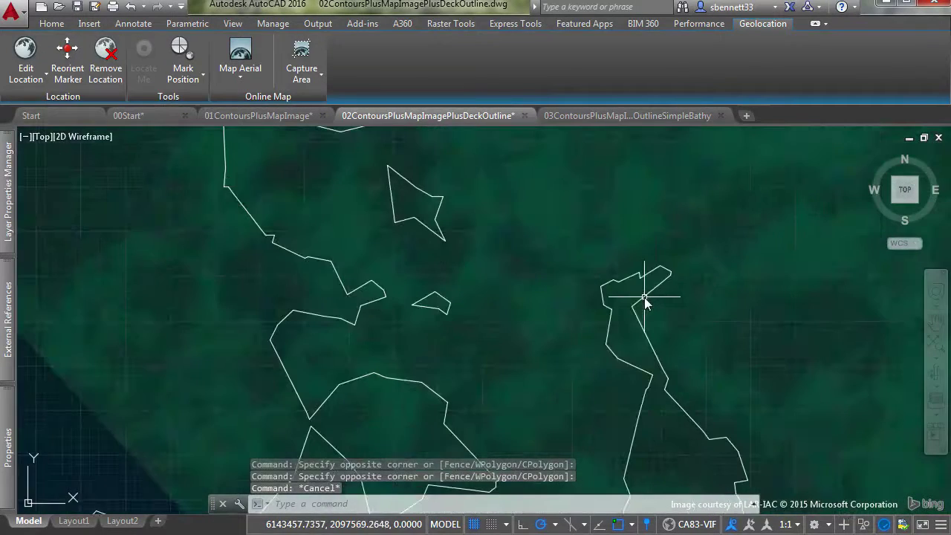
key(Return)
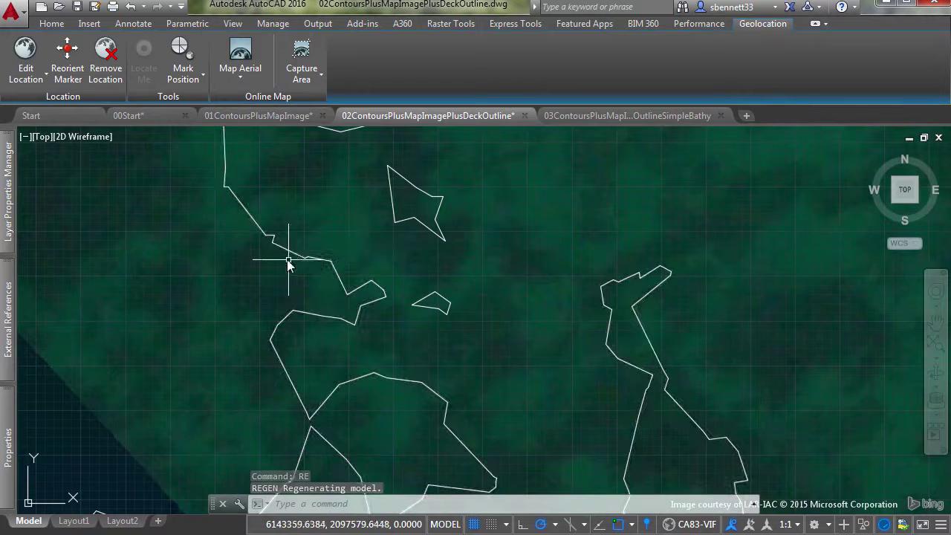
click(434, 313)
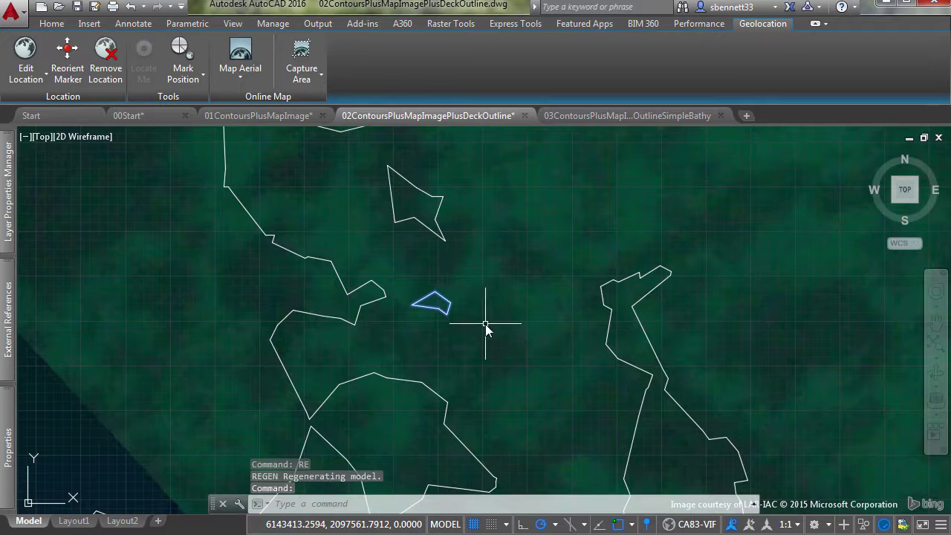
scroll(487, 321, down, 5)
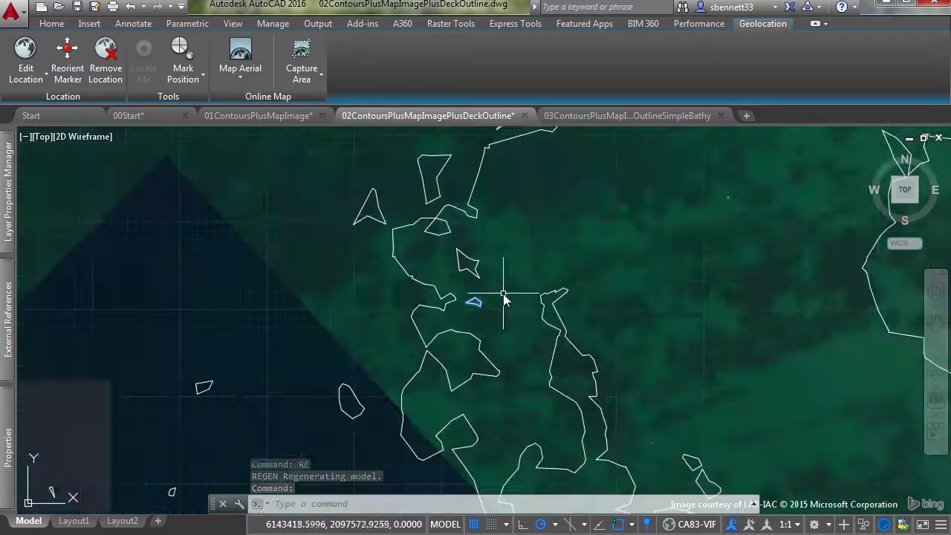
key(Escape)
key(Escape)
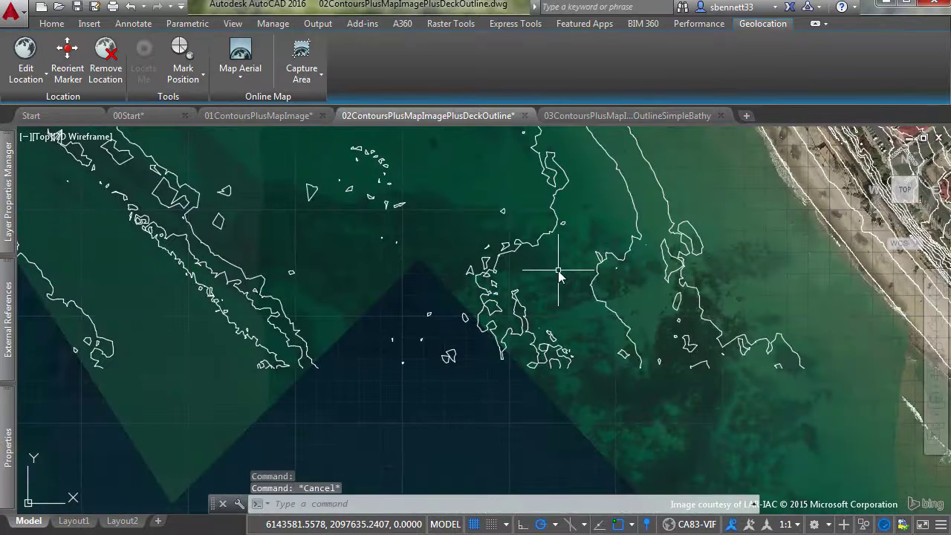
middle_drag(548, 266, 564, 370)
scroll(469, 301, down, 3)
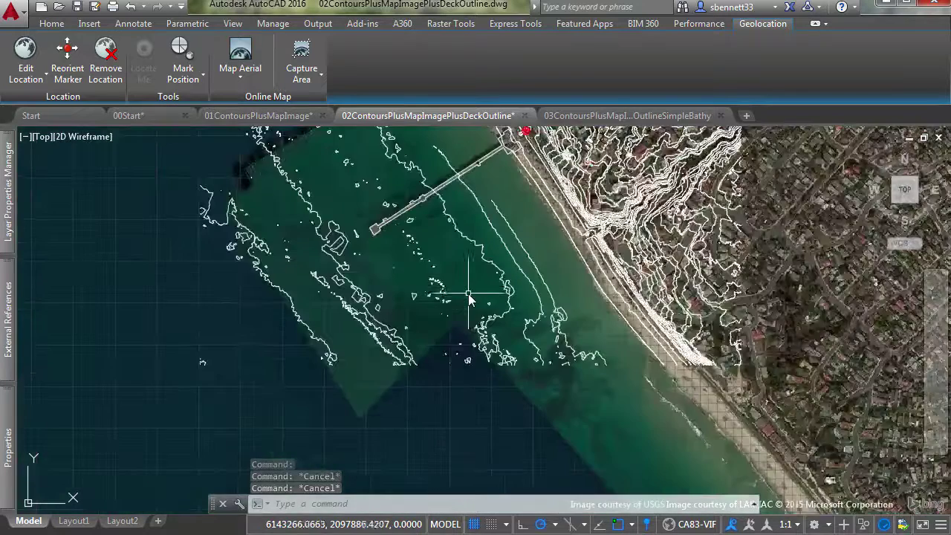
middle_drag(439, 267, 510, 343)
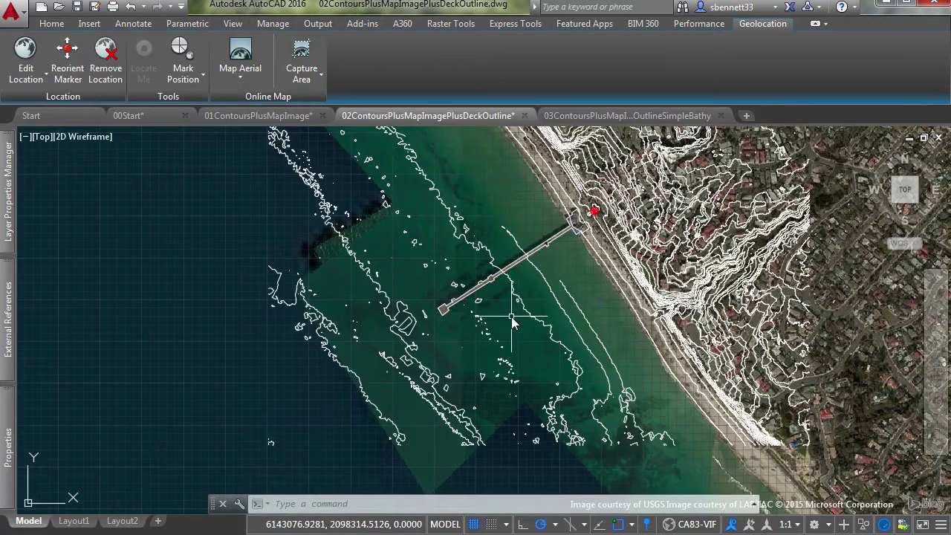
mouse_move(444, 251)
middle_down()
mouse_move(484, 361)
mouse_move(450, 254)
middle_up()
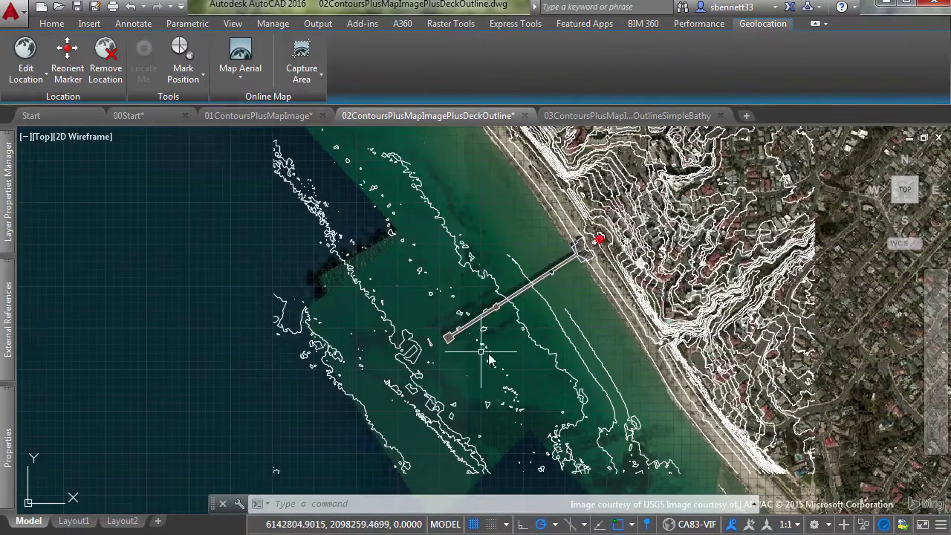
middle_drag(518, 244, 521, 358)
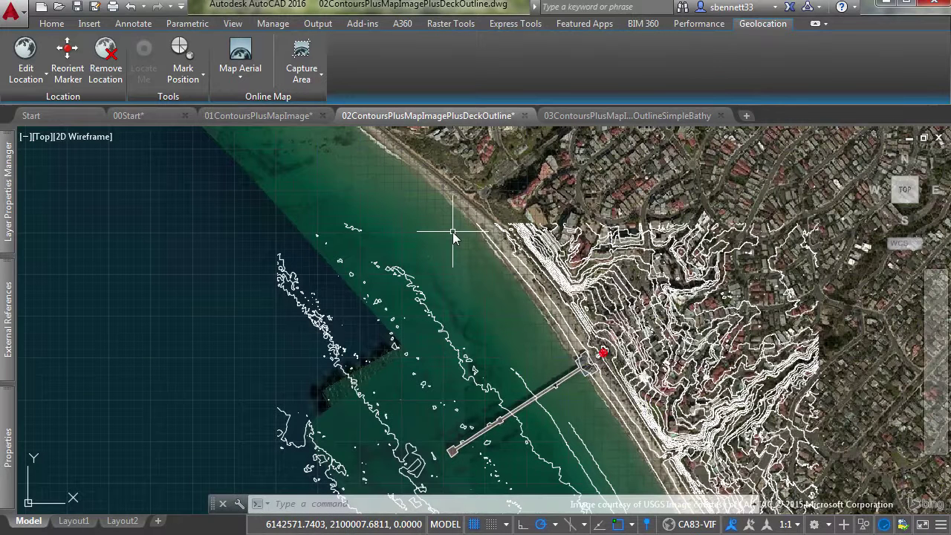
middle_drag(441, 354, 377, 185)
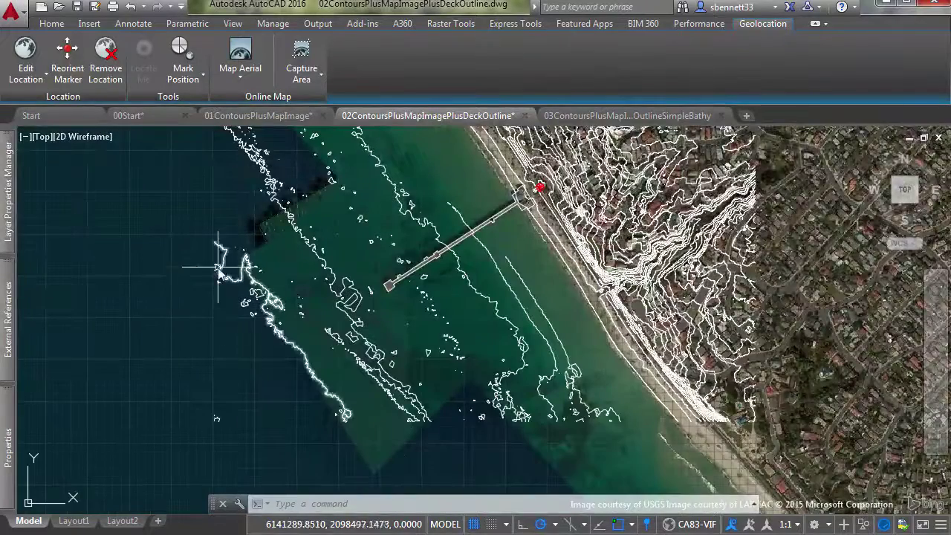
text(pl)
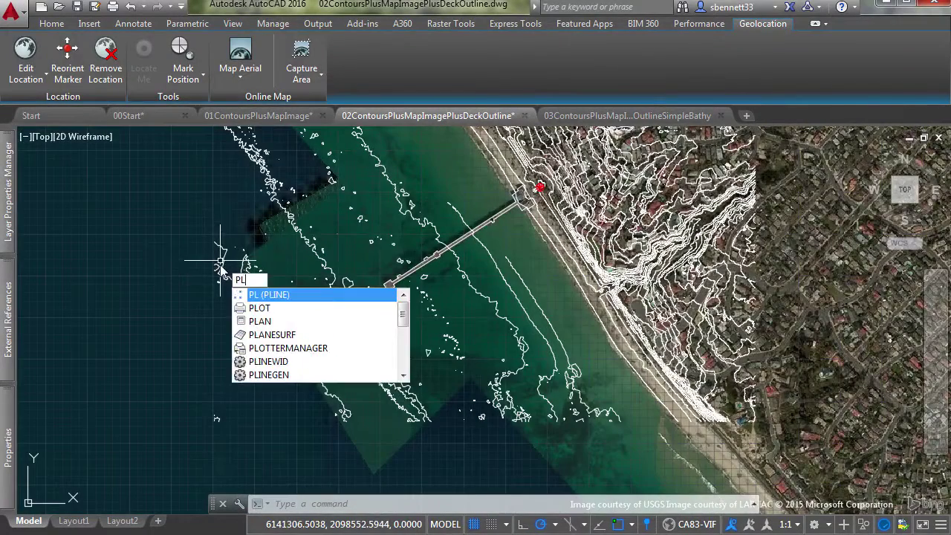
key(Return)
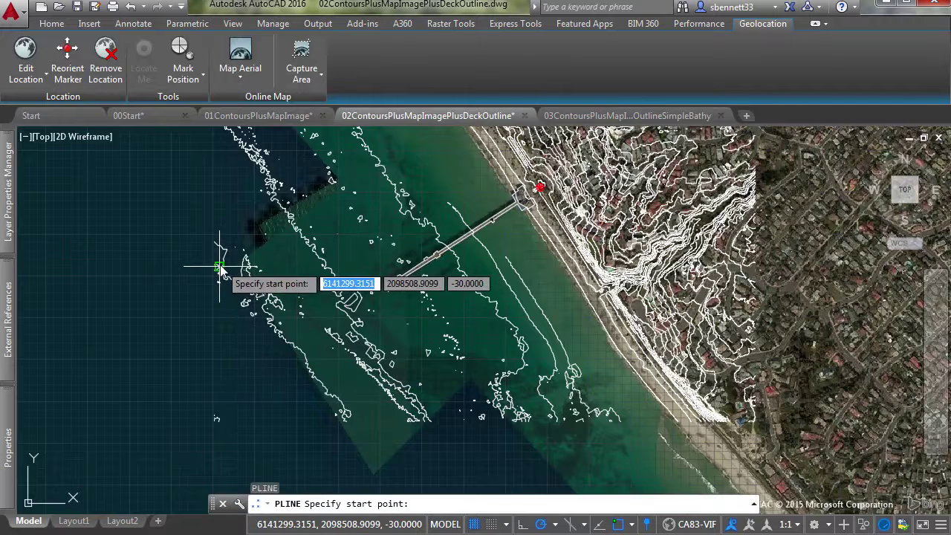
key(Escape)
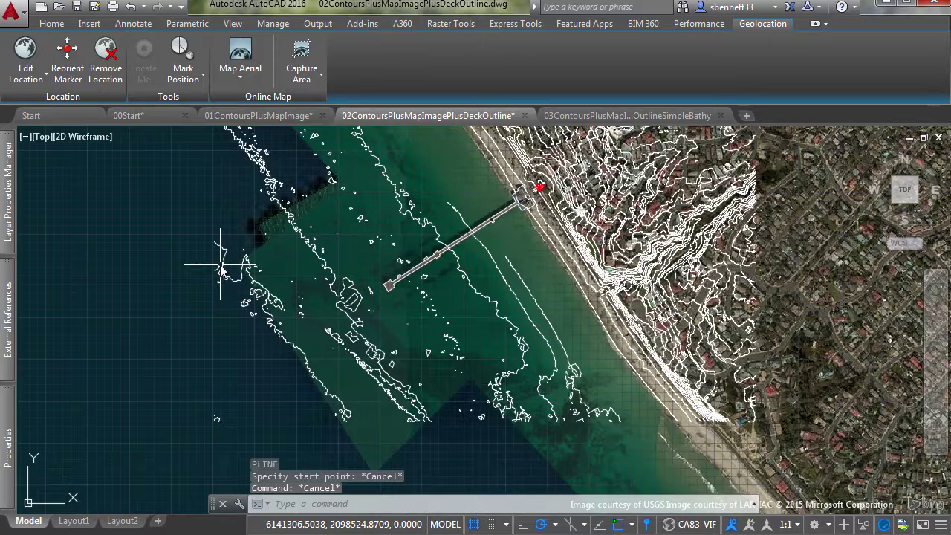
Step: Start a polyline over the outermost -30 seabed contour, tracing from its northwestern end around the U-shaped bend to the peak beyond it
text(pl)
key(Return)
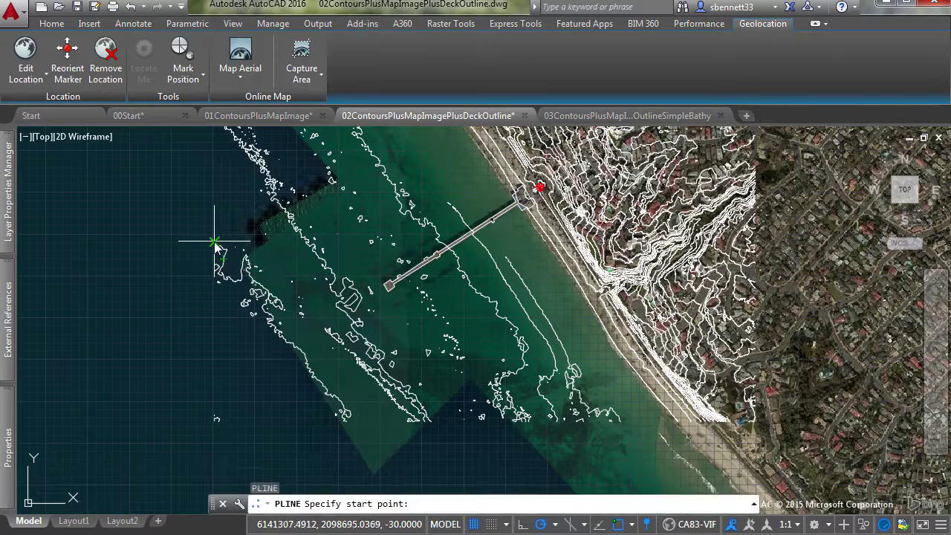
scroll(214, 245, up, 5)
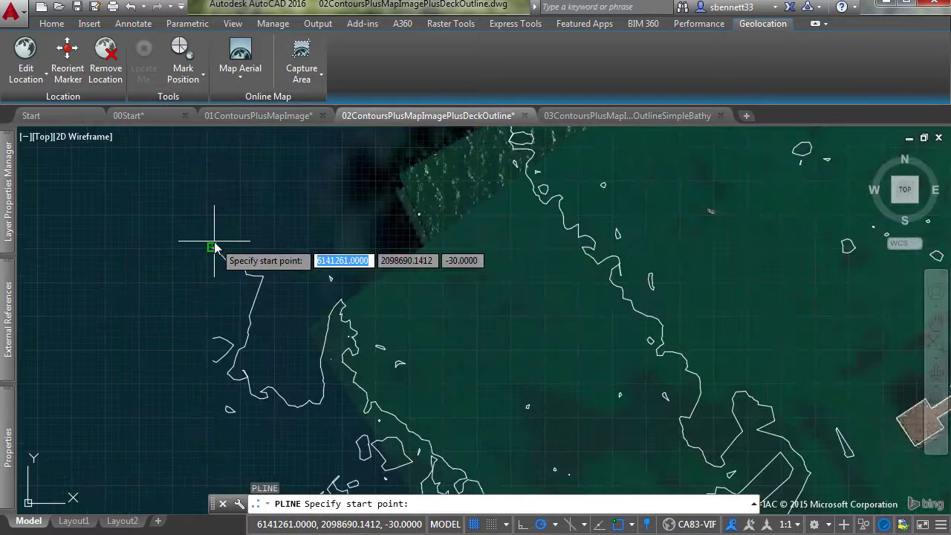
click(212, 247)
click(263, 277)
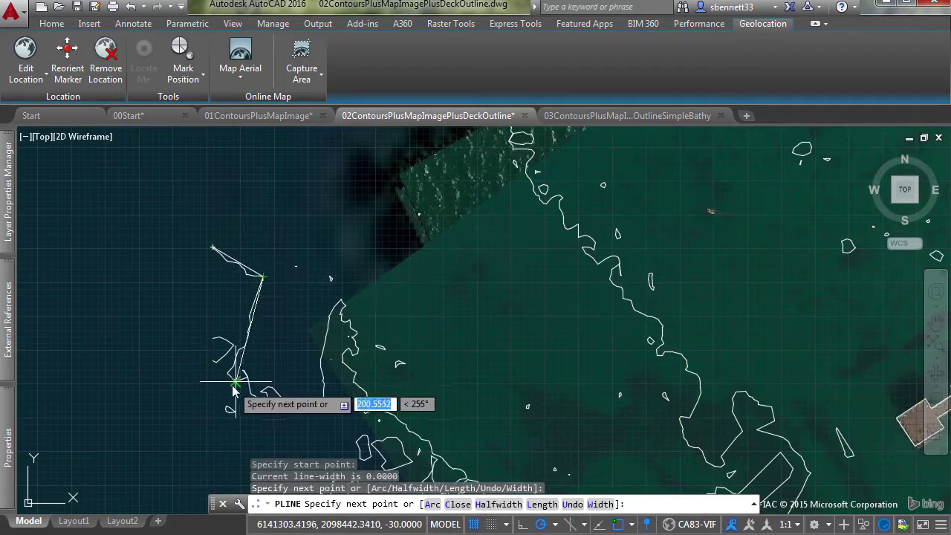
click(233, 372)
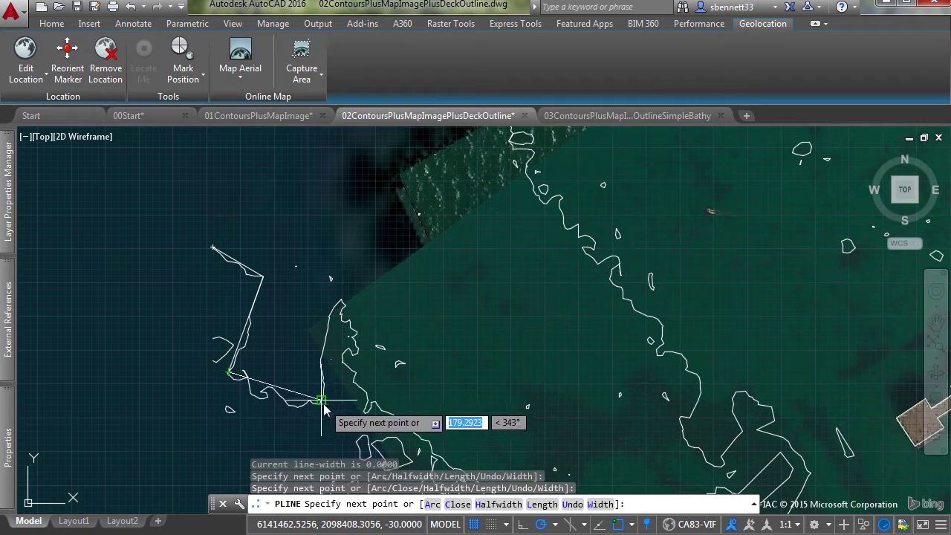
click(320, 403)
click(342, 303)
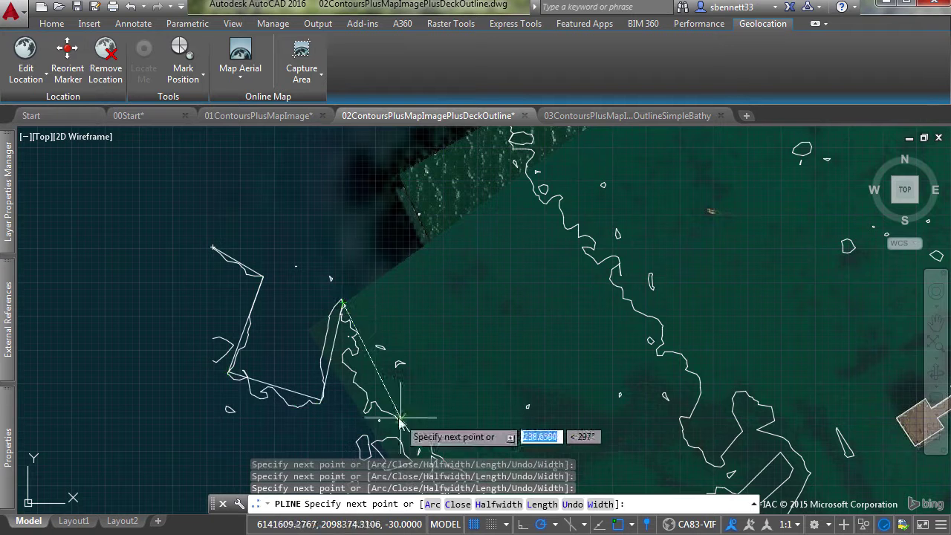
Step: Continue the polyline from the peak southeast along the contour's jagged middle stretch, with long straight segments that skip small detours
click(378, 409)
middle_drag(466, 453, 444, 191)
click(399, 231)
click(424, 323)
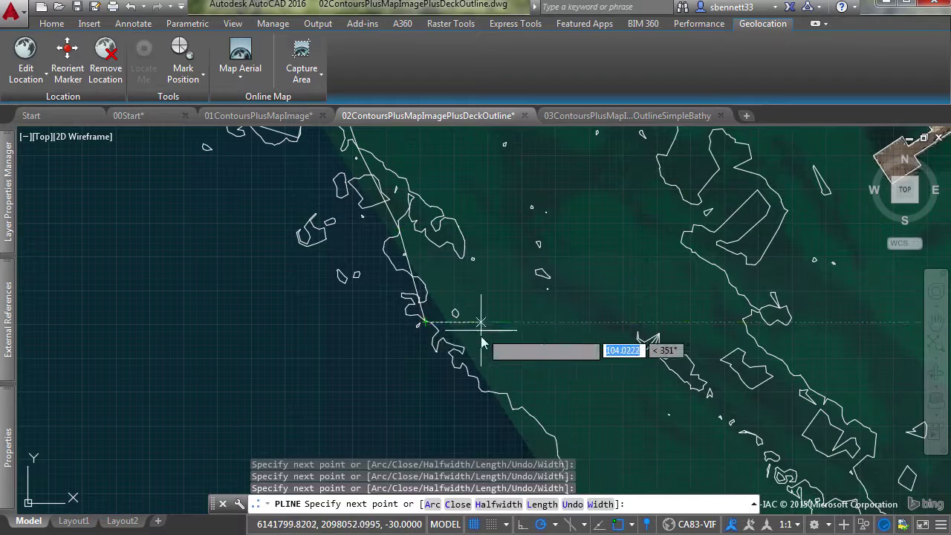
click(516, 410)
Step: Extend the polyline down the rest of the outermost contour to its southern end and finish it
scroll(542, 270, down, 3)
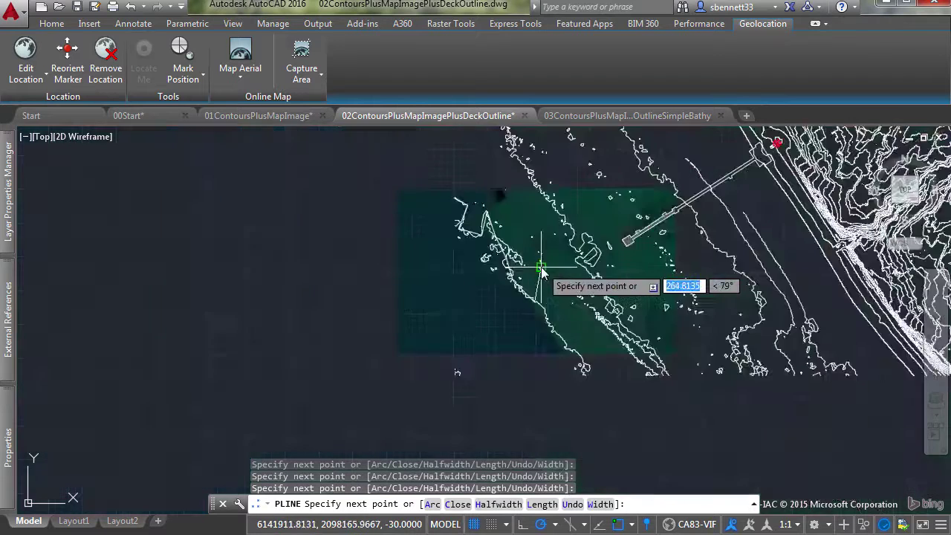
scroll(553, 318, up, 4)
click(504, 250)
click(555, 313)
click(615, 343)
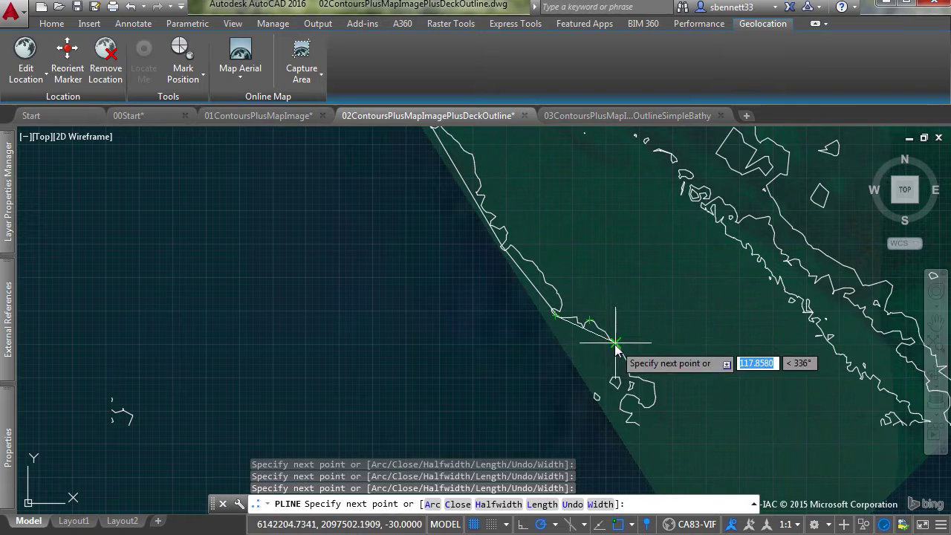
click(627, 400)
click(636, 430)
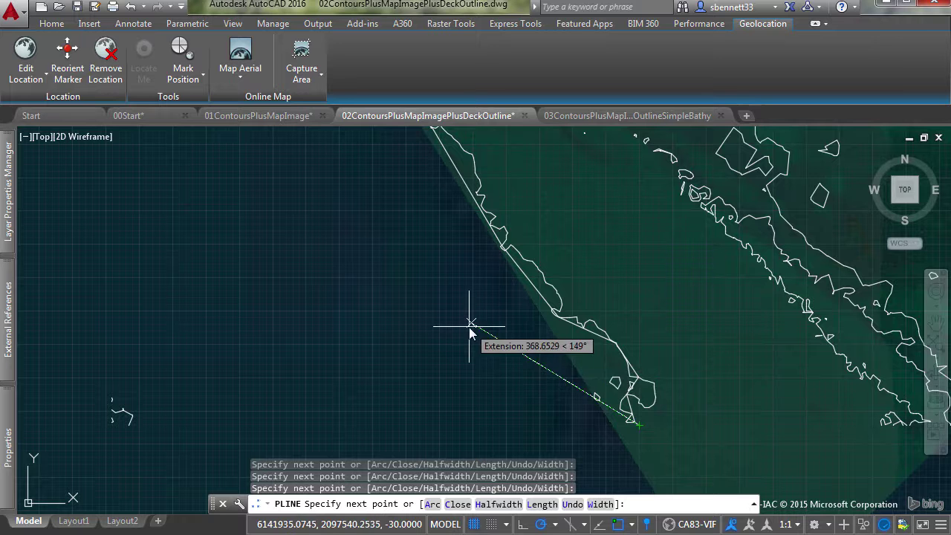
key(Escape)
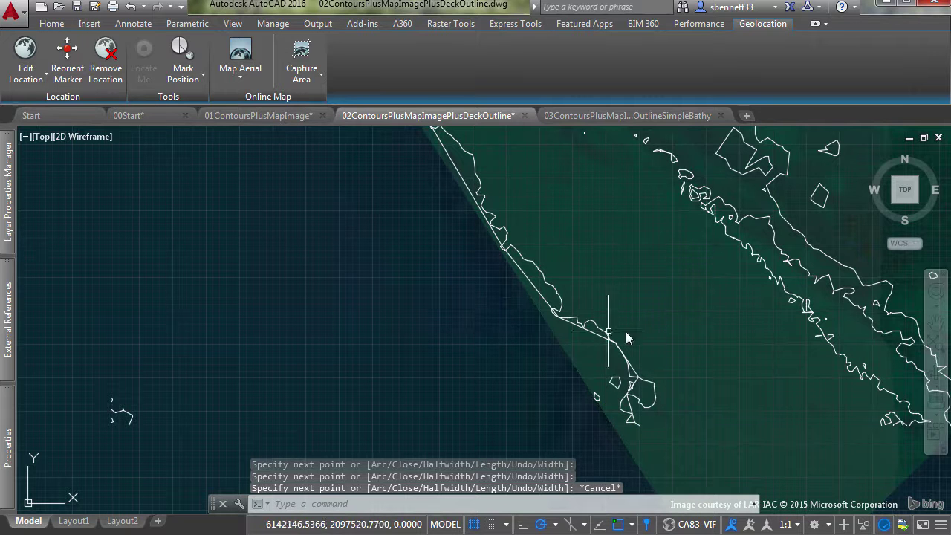
Step: Convert the polyline segment at the base of the U-shaped bend to an arc that follows the contour, and clear the selection
scroll(580, 282, up, 4)
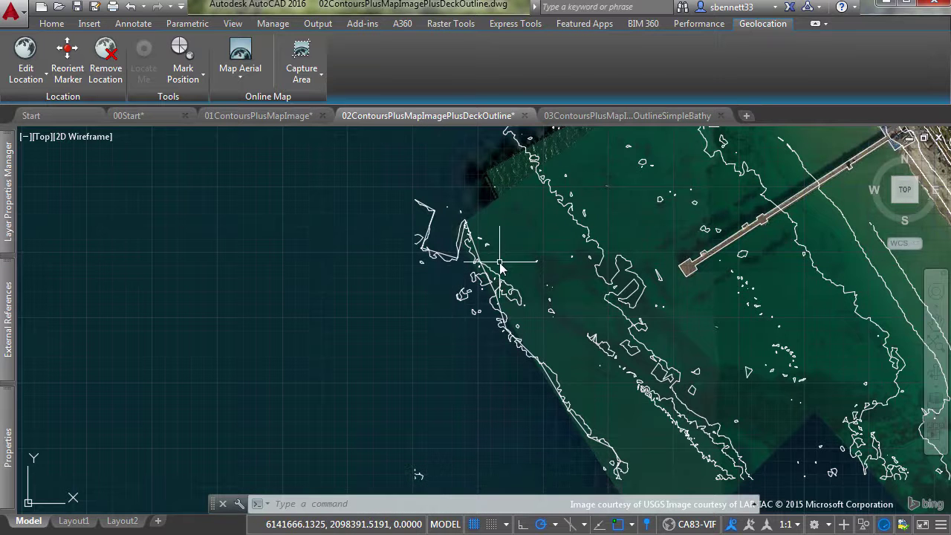
scroll(437, 260, up, 4)
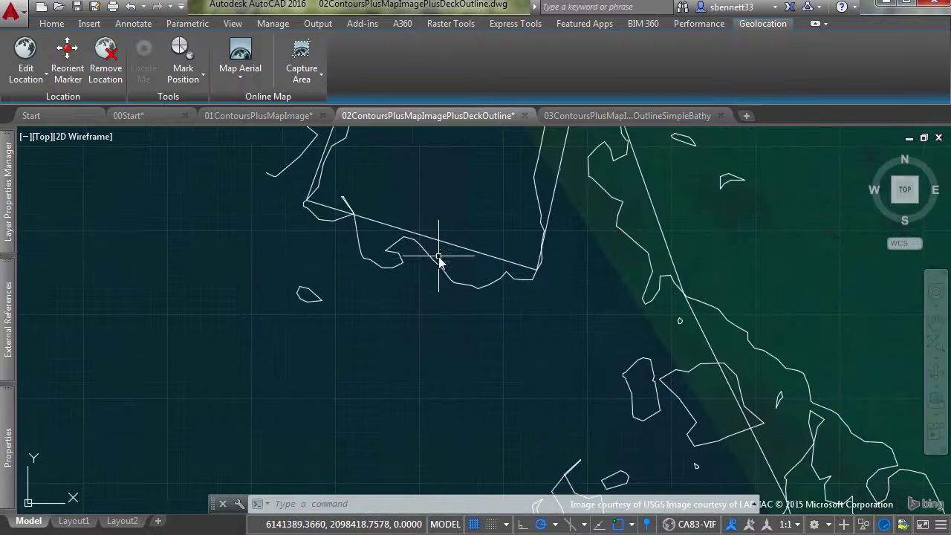
click(442, 245)
mouse_move(422, 236)
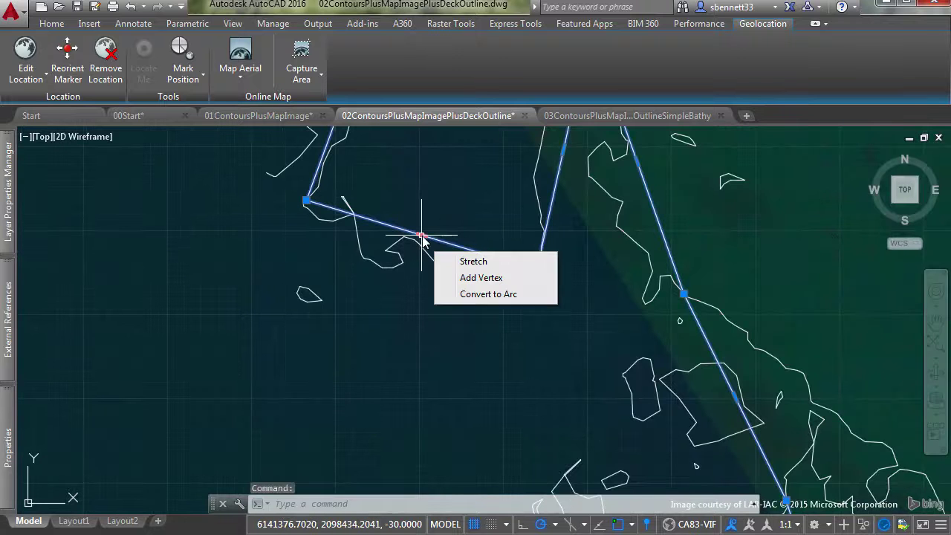
click(466, 293)
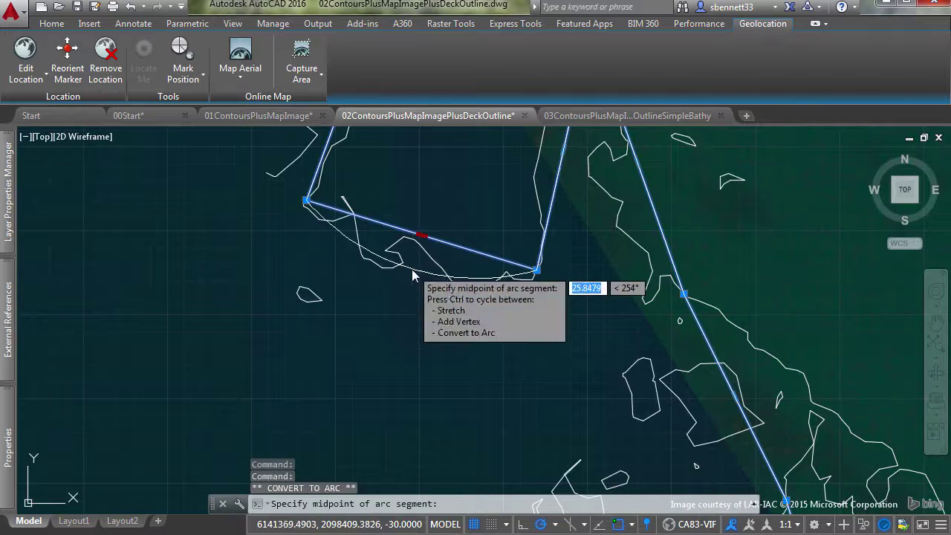
key(Escape)
key(Escape)
scroll(483, 324, down, 2)
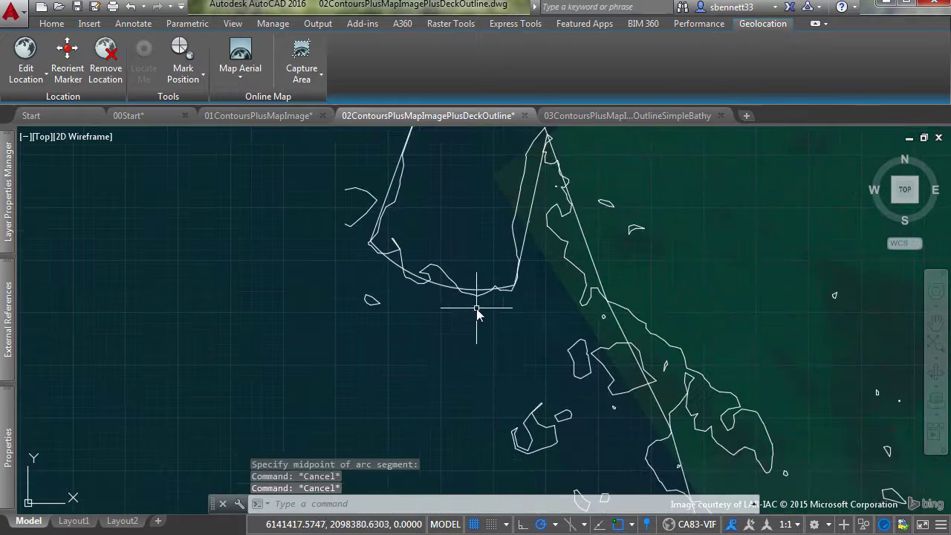
Step: Compare the simplified polyline with the original contour along its length, and select the polyline to check its properties
middle_drag(483, 206, 406, 151)
scroll(508, 298, down, 2)
middle_drag(555, 347, 479, 222)
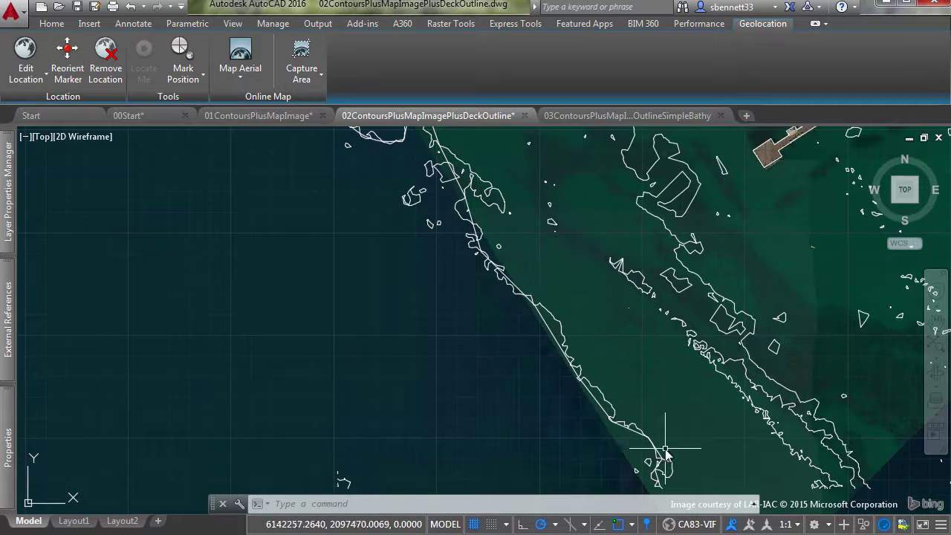
middle_drag(513, 212, 632, 442)
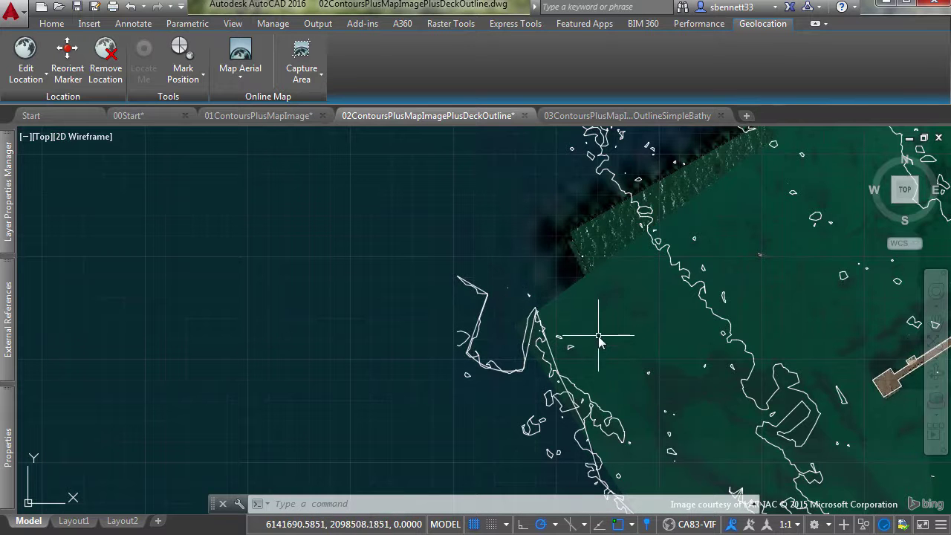
scroll(599, 339, down, 5)
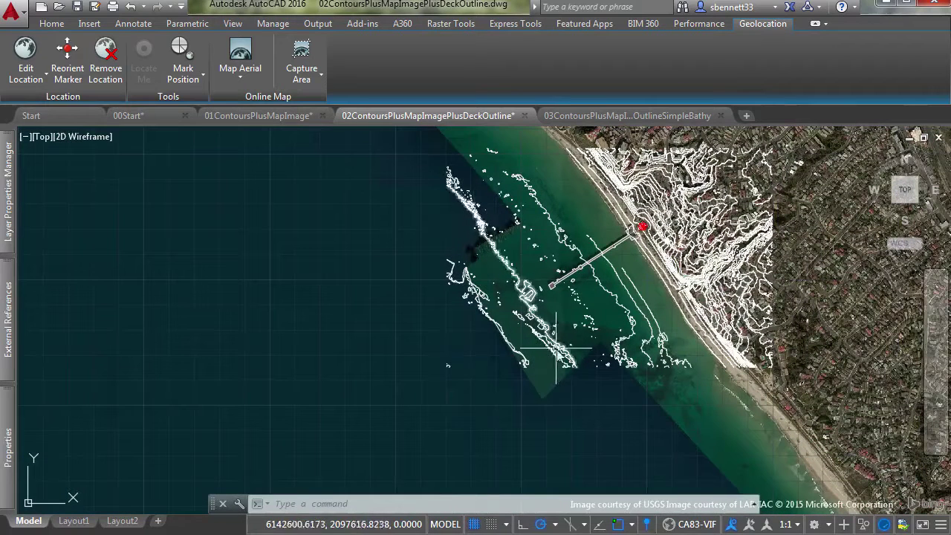
click(499, 331)
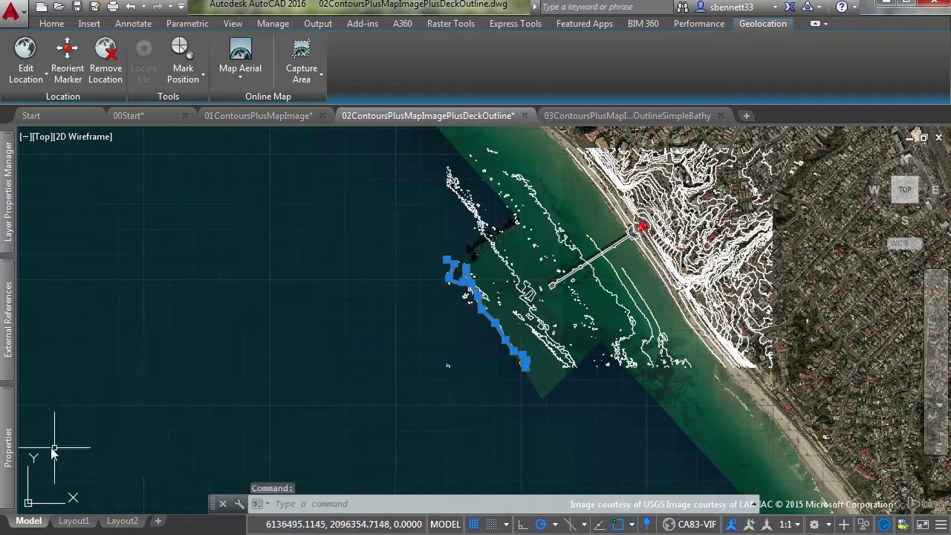
mouse_move(6, 451)
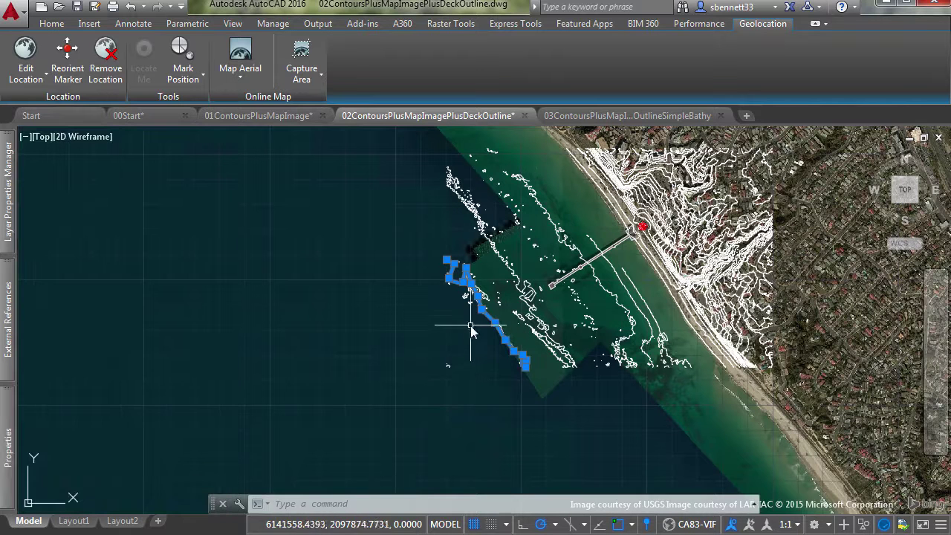
scroll(485, 310, up, 5)
scroll(484, 311, up, 4)
key(Escape)
key(Escape)
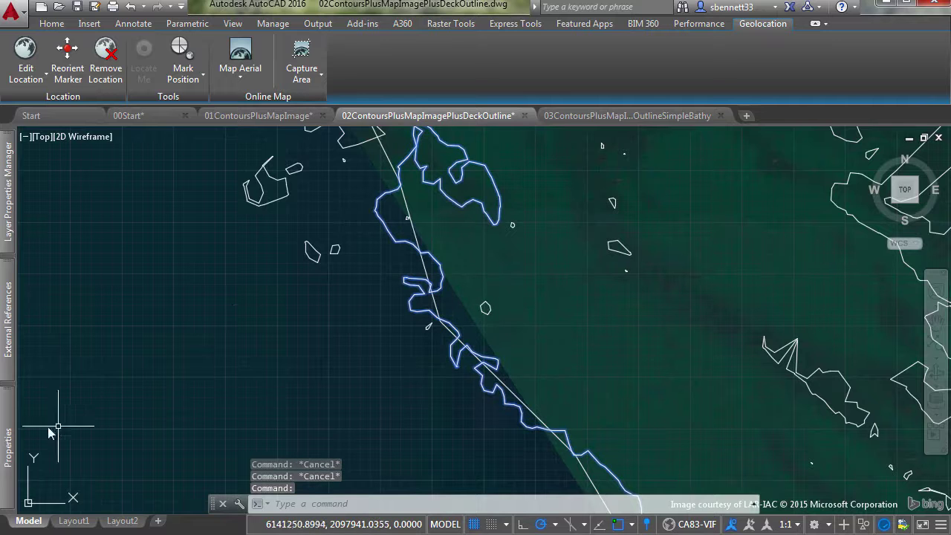
Step: Explode the original outermost contour's block reference, select the resulting contour to check it, and clear the selection
mouse_move(6, 433)
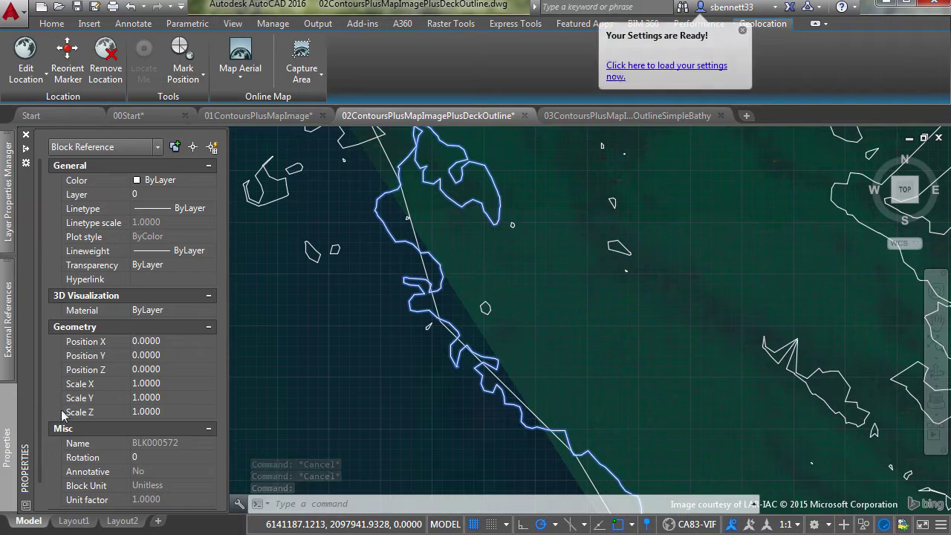
text(X)
key(Return)
click(410, 299)
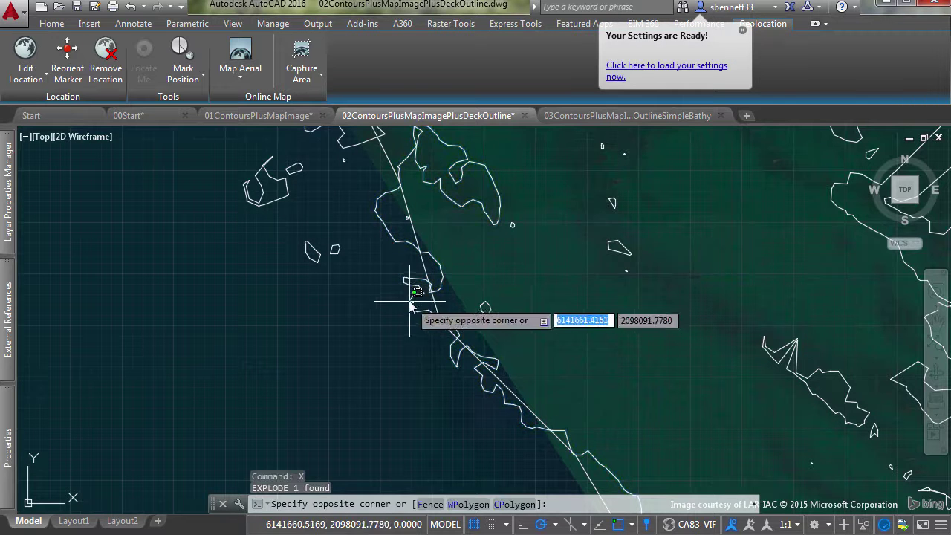
click(404, 297)
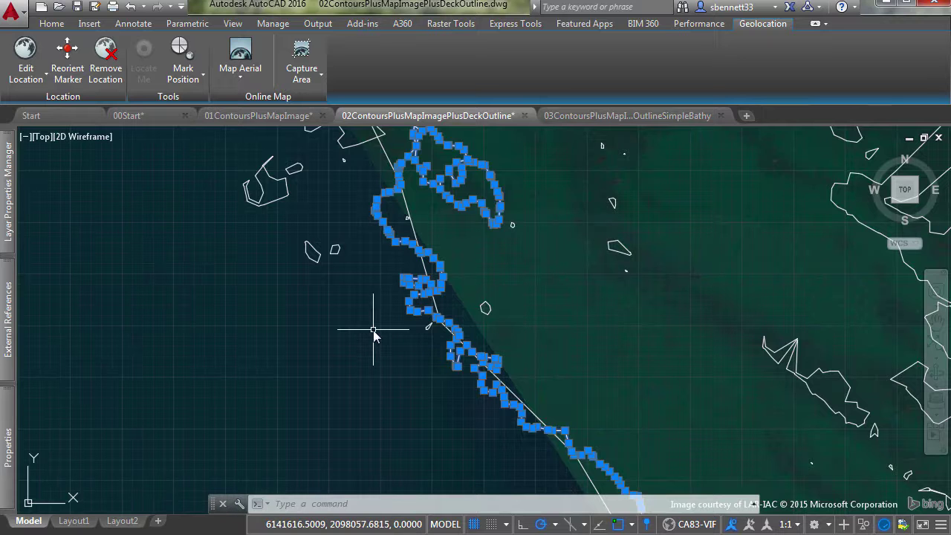
key(Escape)
key(Escape)
Step: Switch to the 03ContoursPlusMapImagePlusDeckOutlineSimpleBathy drawing and examine the simplified seabed contours around the pier
scroll(377, 303, down, 3)
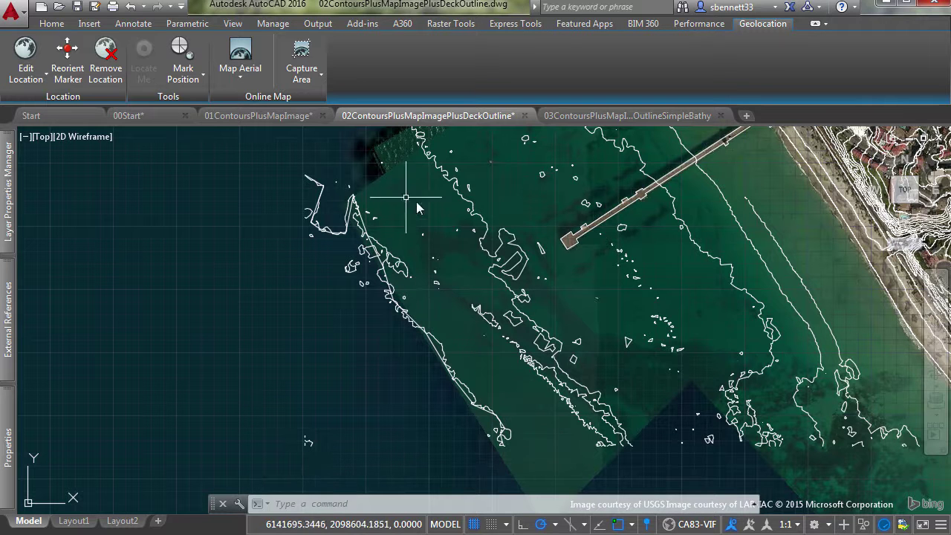
scroll(399, 255, up, 3)
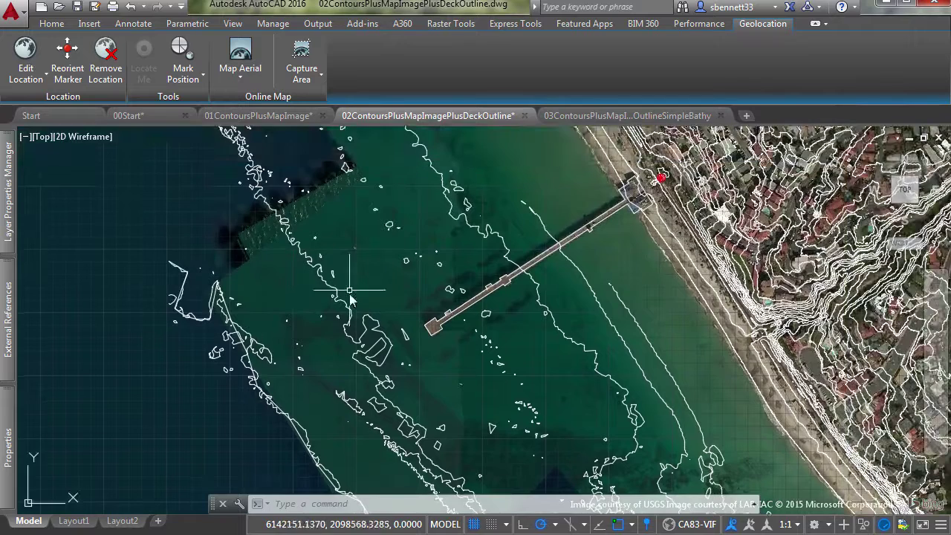
click(582, 117)
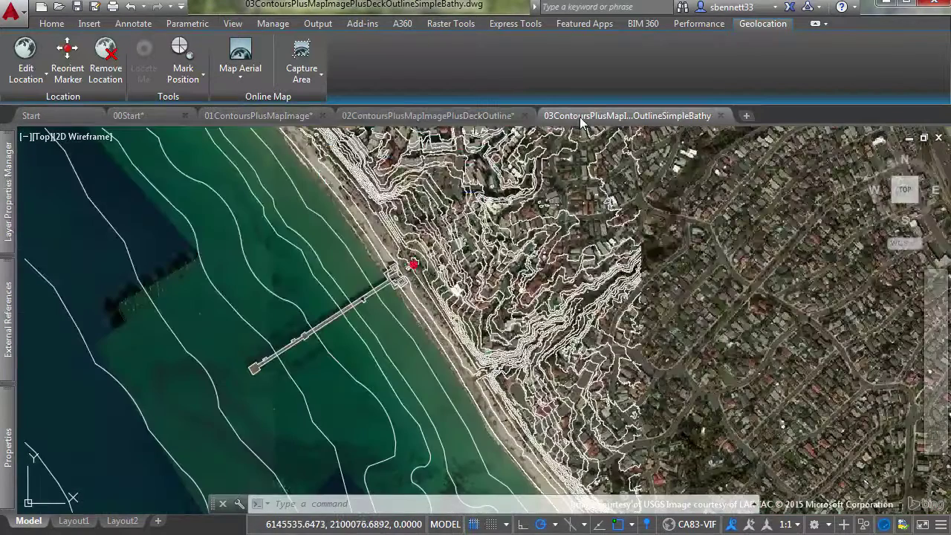
middle_drag(246, 298, 324, 216)
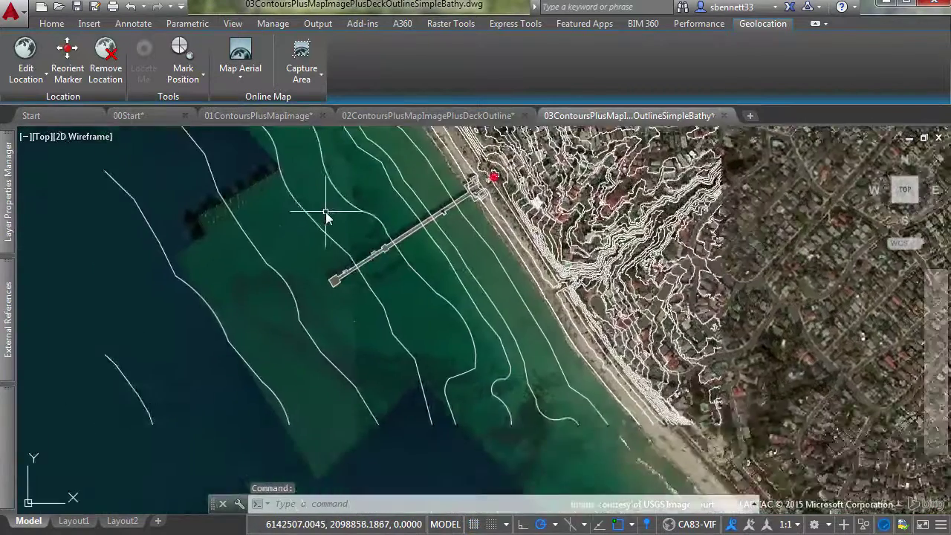
scroll(325, 217, down, 2)
middle_drag(336, 179, 318, 290)
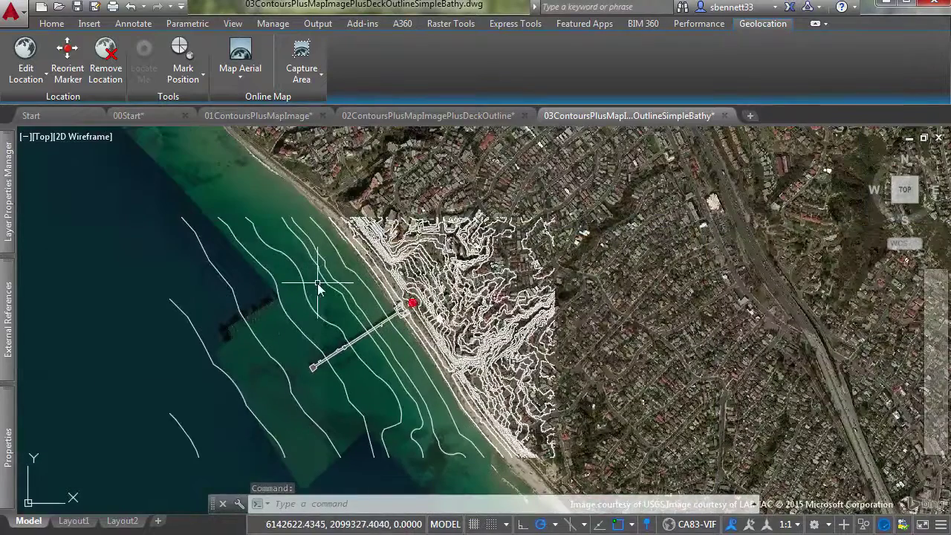
Step: Select two of the pier deck outline polylines, check which layer they are on, and clear the selection
mouse_move(582, 120)
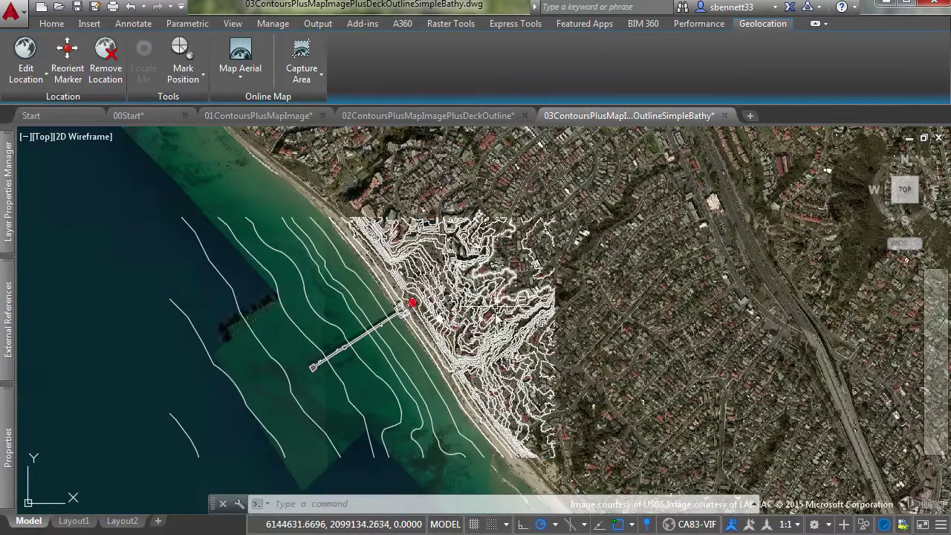
click(338, 350)
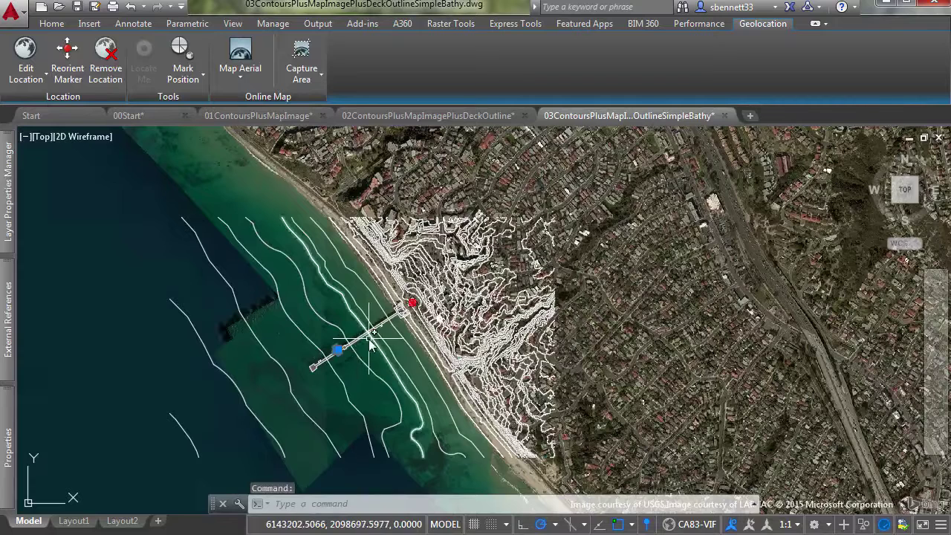
click(361, 336)
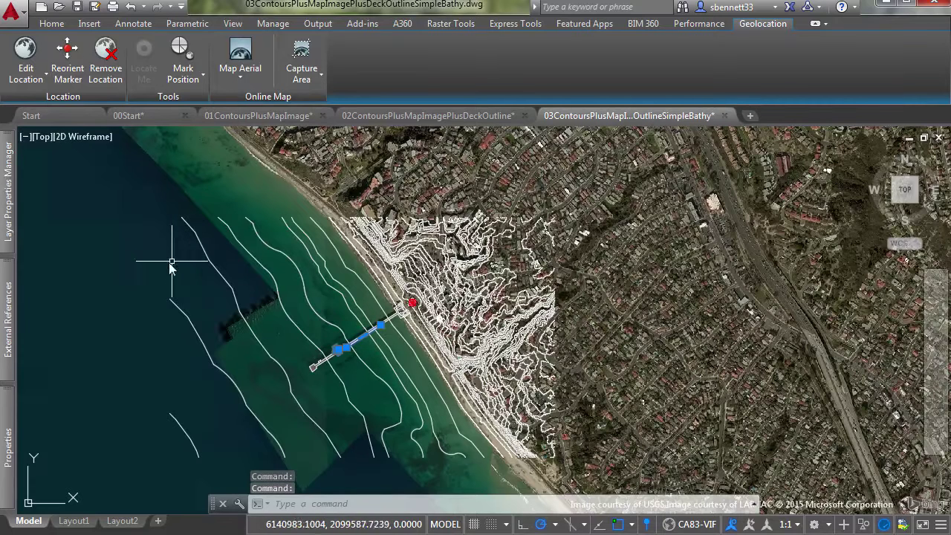
mouse_move(16, 214)
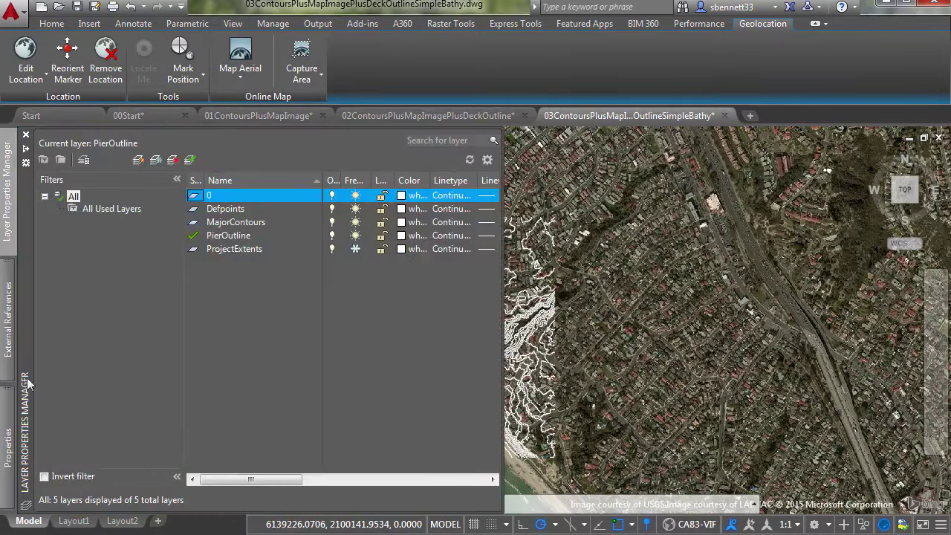
mouse_move(9, 416)
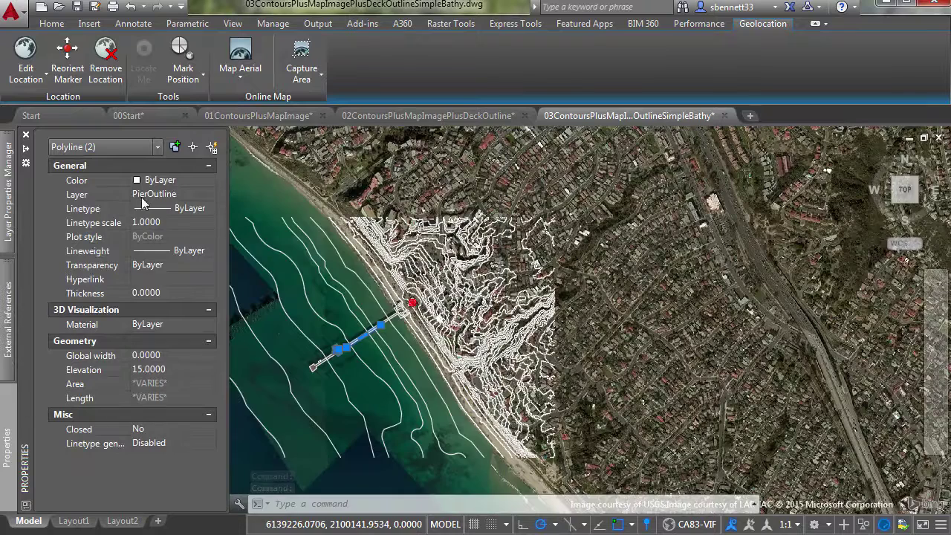
key(Escape)
key(Escape)
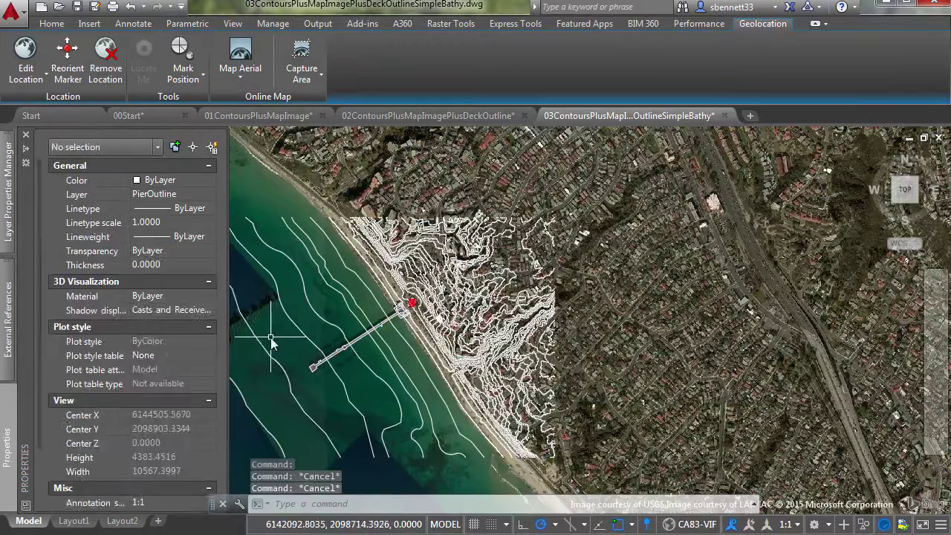
Step: Check the layer of one simplified seabed contour, then of one land contour east of the pier, clearing the selection after each
click(260, 349)
mouse_move(12, 463)
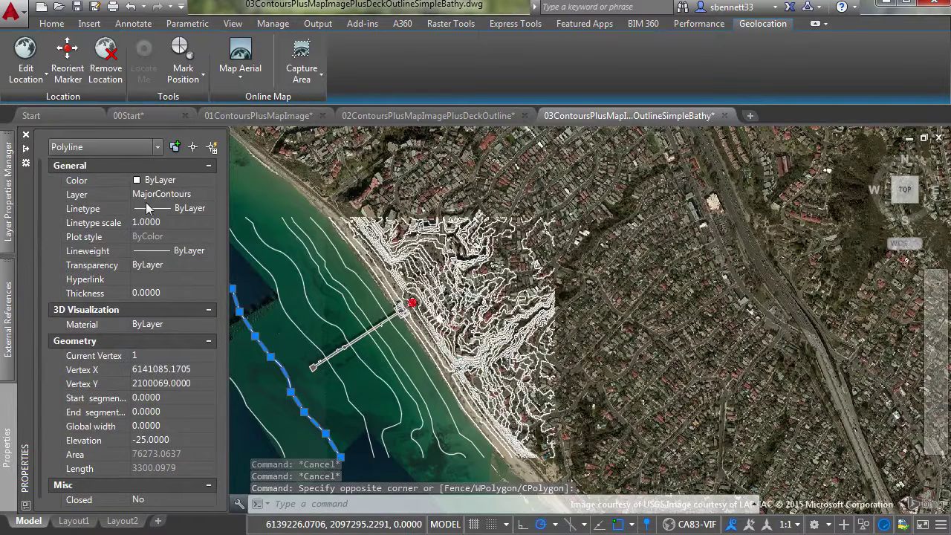
key(Escape)
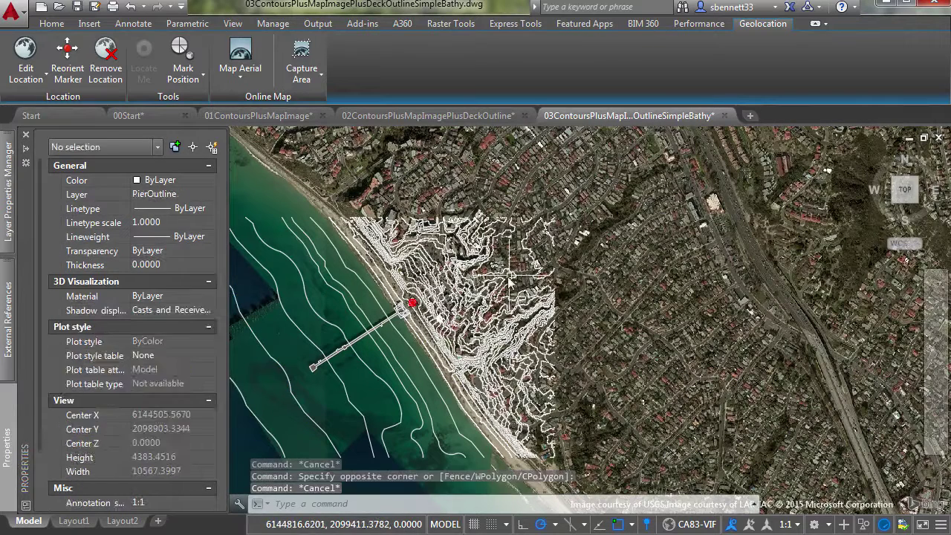
click(505, 277)
mouse_move(13, 450)
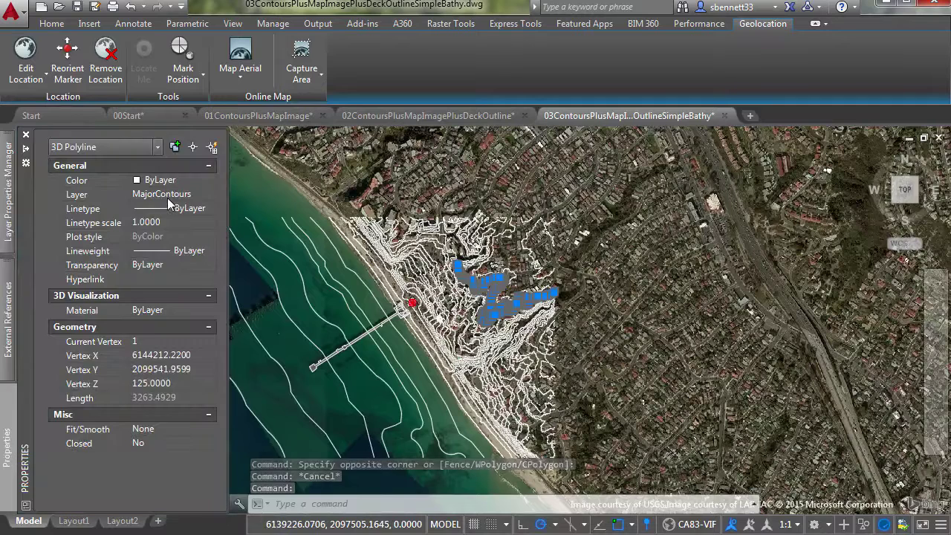
key(Escape)
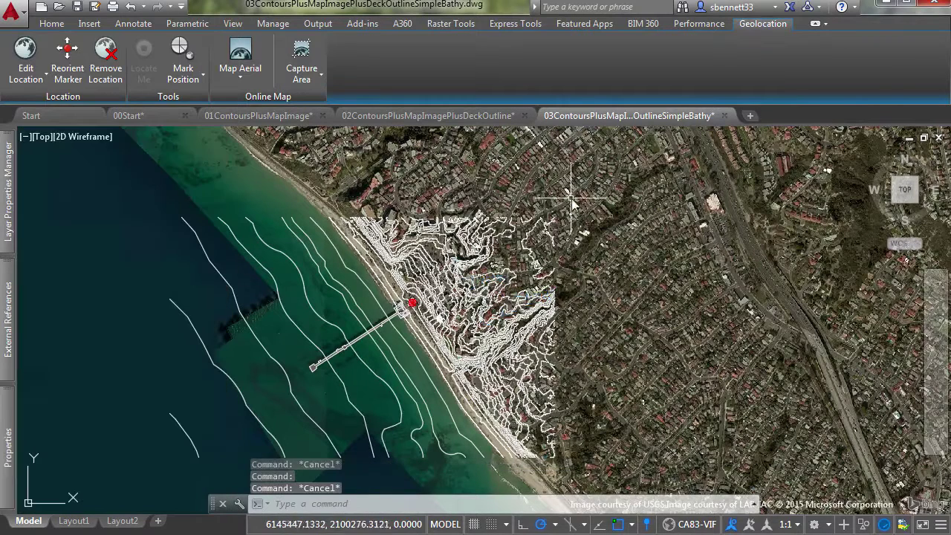